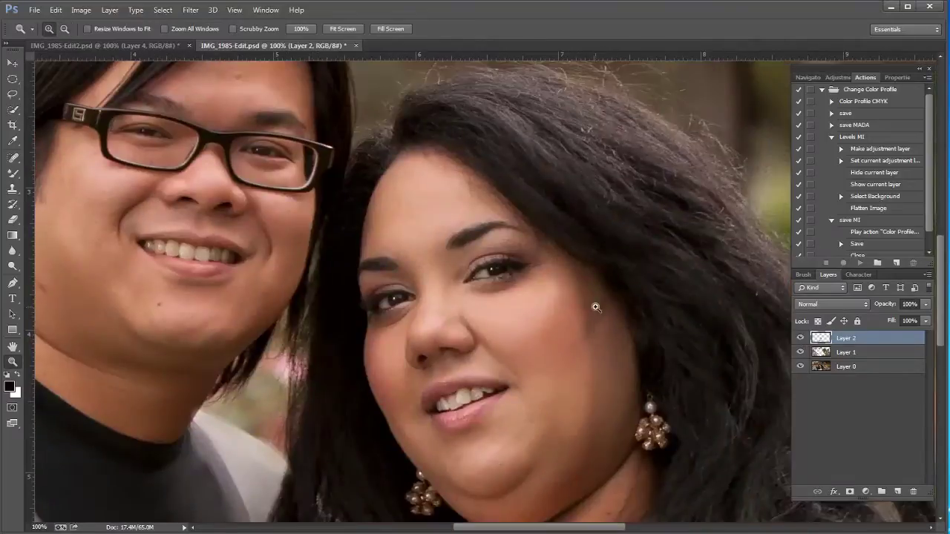
# Reduce the Mixer Brush size to 45 and sample the skin tone at the outer edge of the woman's cheek.
pyautogui.press('b')
pyautogui.press('[')
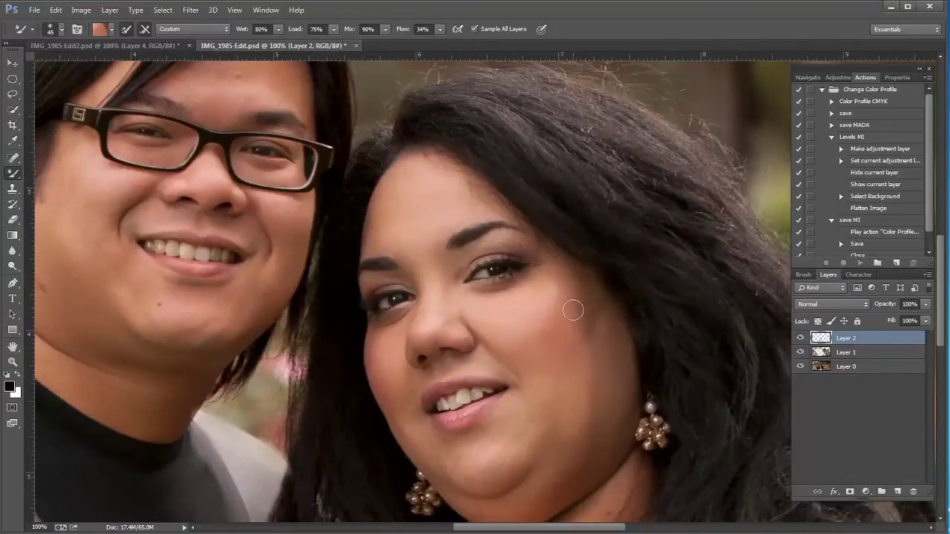
pyautogui.keyDown('alt'); pyautogui.click(610, 306); pyautogui.keyUp('alt')
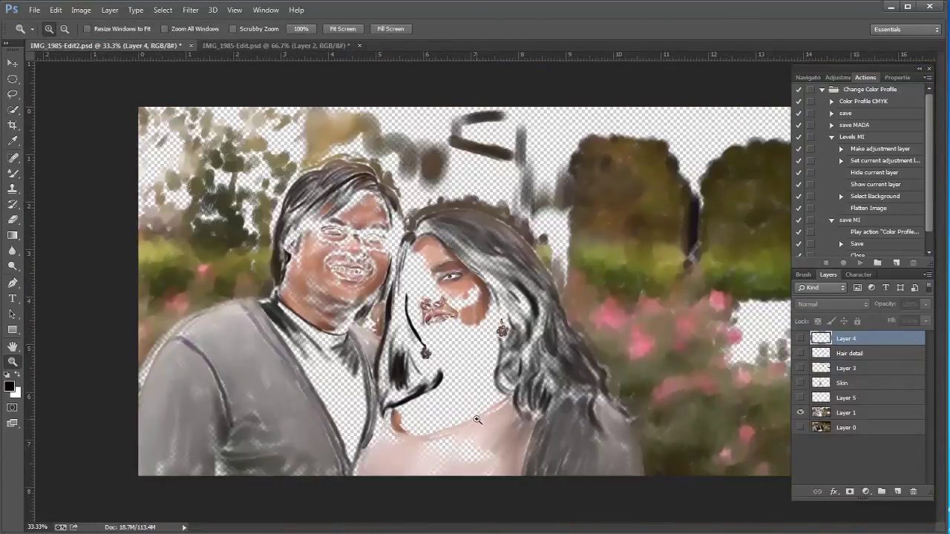
# Show Layer 3 over the base paint in IMG_1985-Edit2.psd and examine the woman's painted face up close.
pyautogui.click(801, 368)
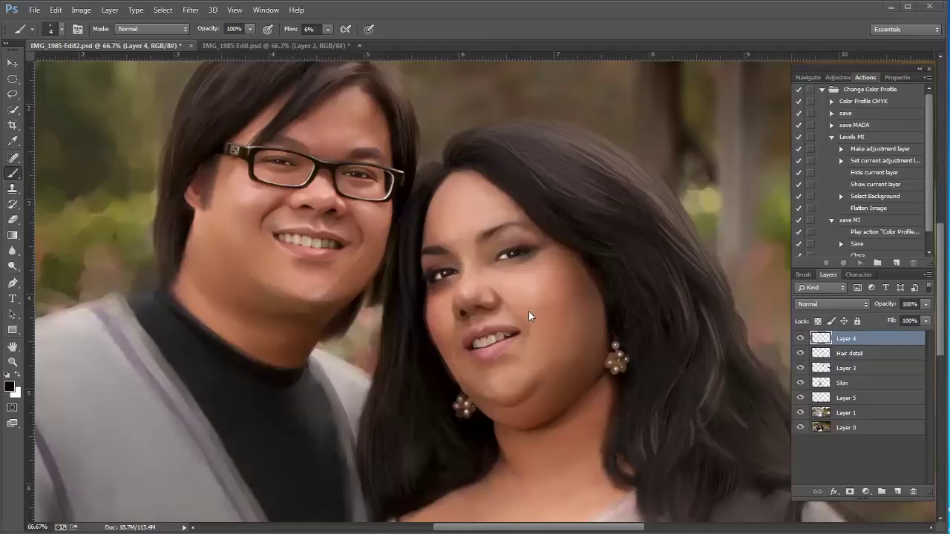
pyautogui.press('z')
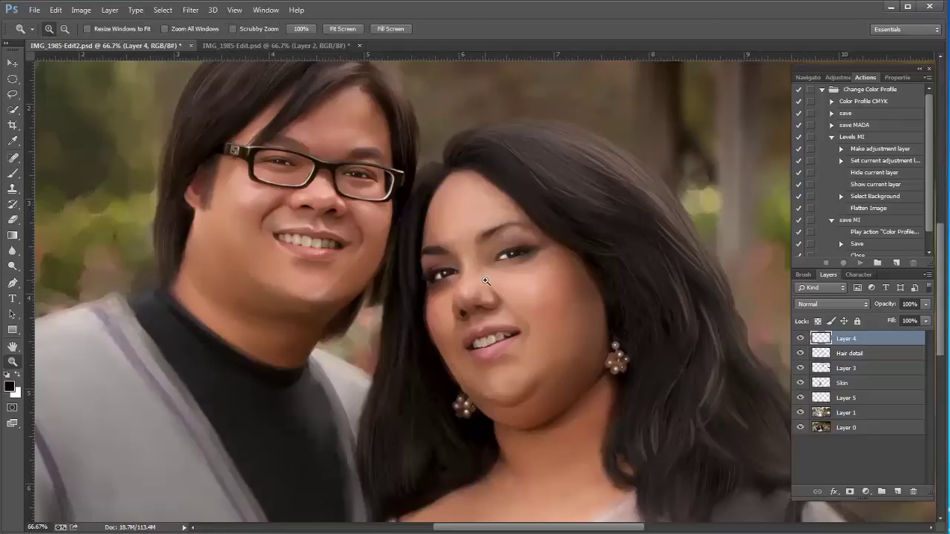
pyautogui.click(489, 294)
pyautogui.moveTo(489, 294); pyautogui.dragTo(483, 304)
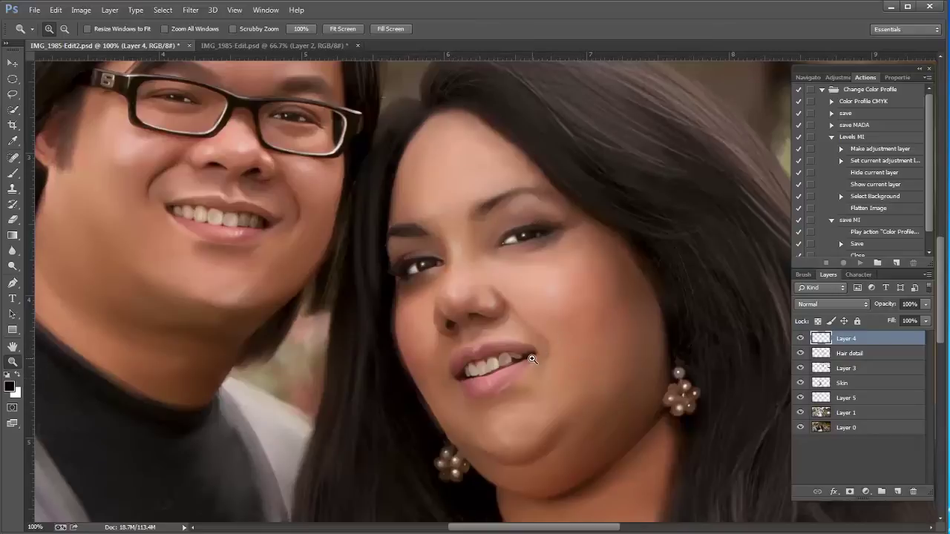
# Isolate the original photo on Layer 0 to examine the couple's faces, and restore the visibility of all layers.
pyautogui.press('alt')
pyautogui.keyDown('alt'); pyautogui.click(800, 428); pyautogui.keyUp('alt')
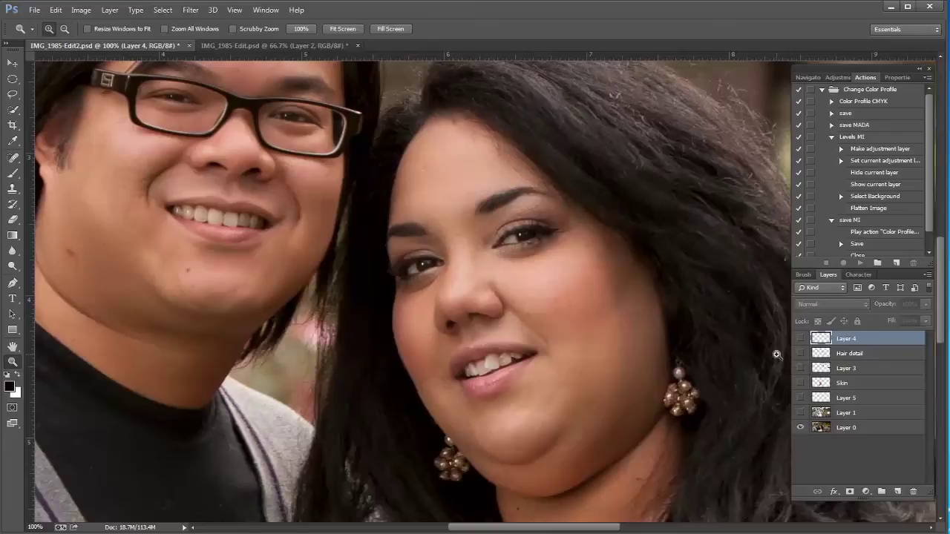
pyautogui.keyDown('alt'); pyautogui.click(479, 324); pyautogui.keyUp('alt')
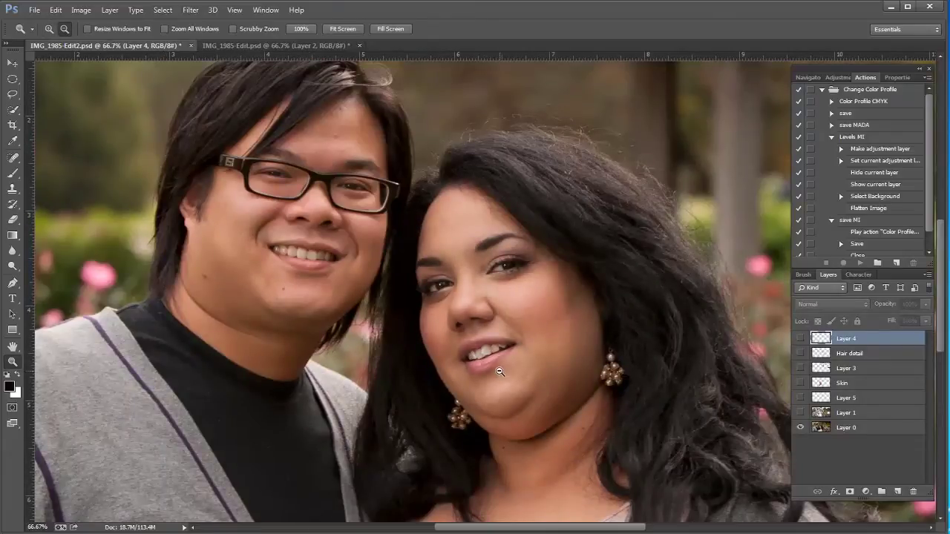
pyautogui.click(535, 323)
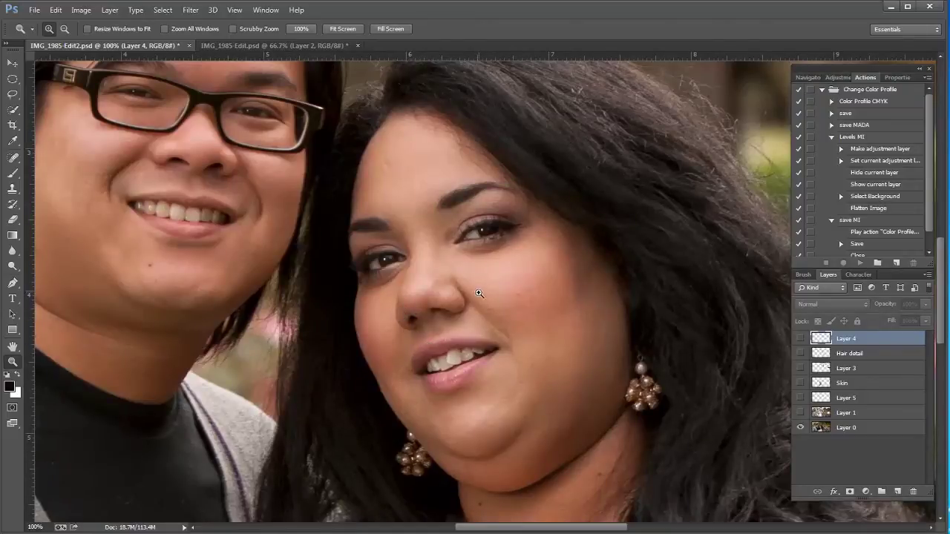
pyautogui.keyDown('alt'); pyautogui.click(427, 374); pyautogui.keyUp('alt')
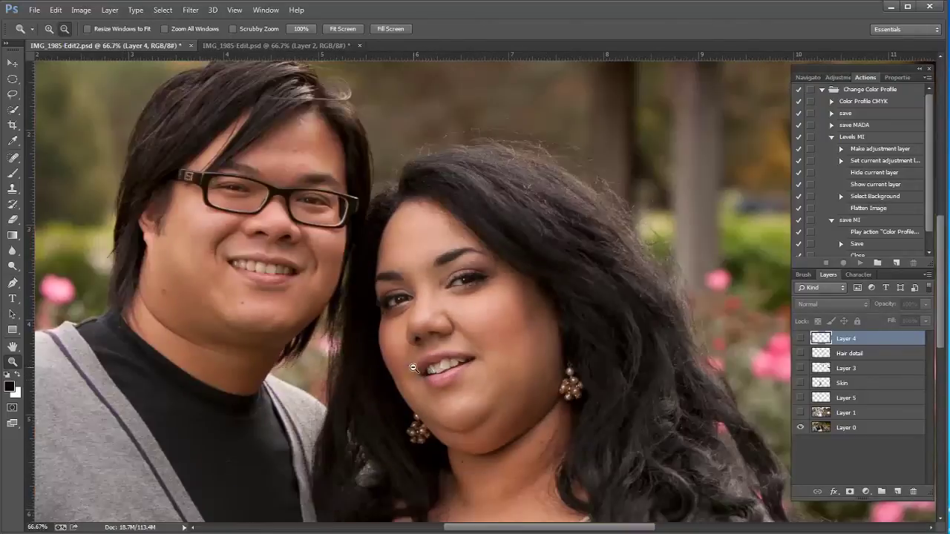
pyautogui.keyDown('alt'); pyautogui.click(368, 394); pyautogui.keyUp('alt')
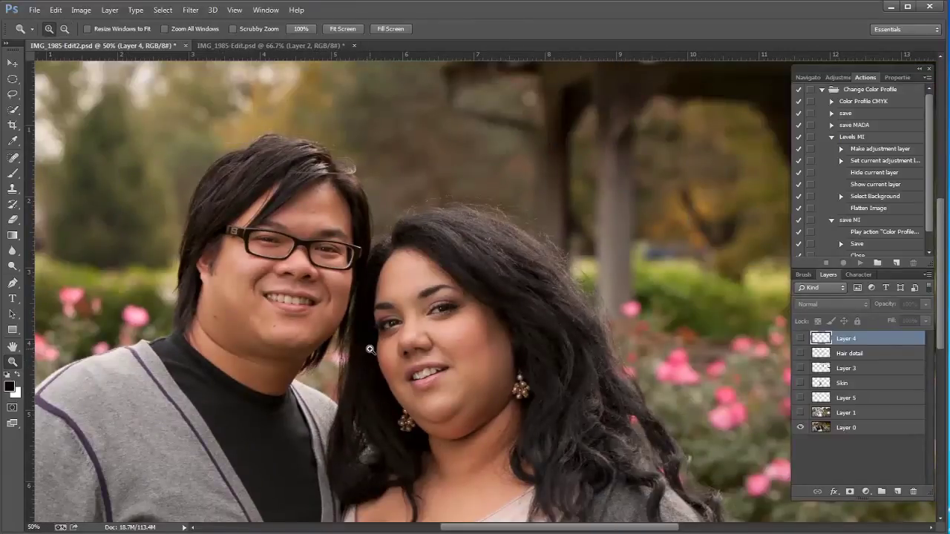
pyautogui.moveTo(367, 378); pyautogui.dragTo(416, 357)
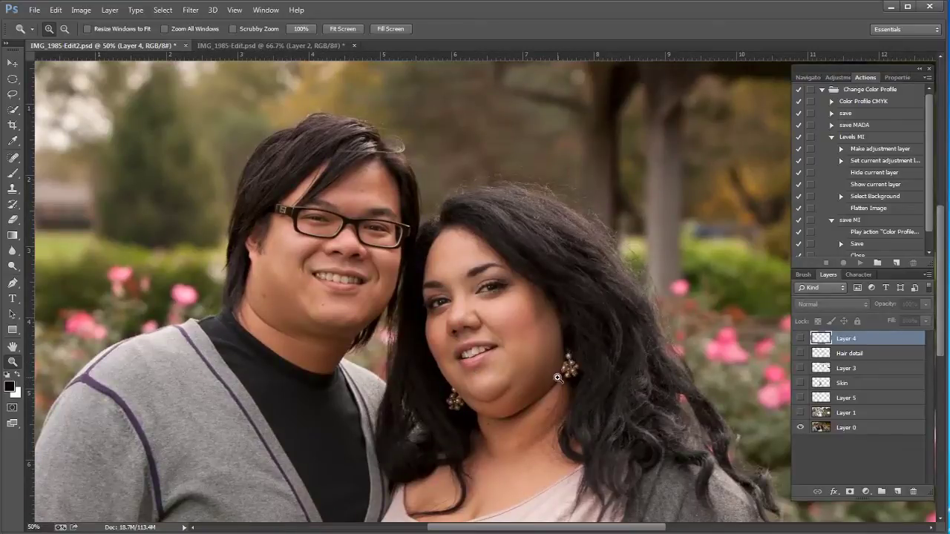
pyautogui.click(487, 331)
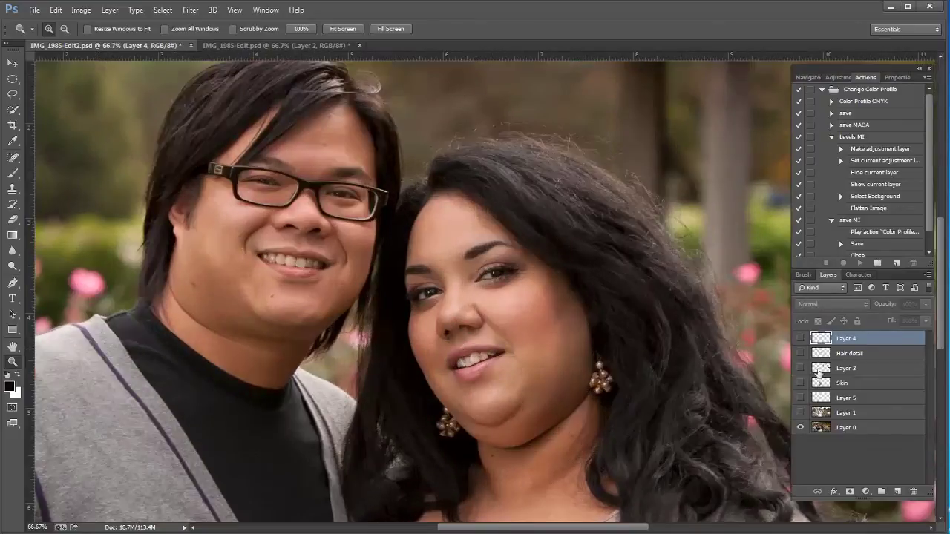
pyautogui.press('alt')
pyautogui.keyDown('alt'); pyautogui.click(801, 429); pyautogui.keyUp('alt')
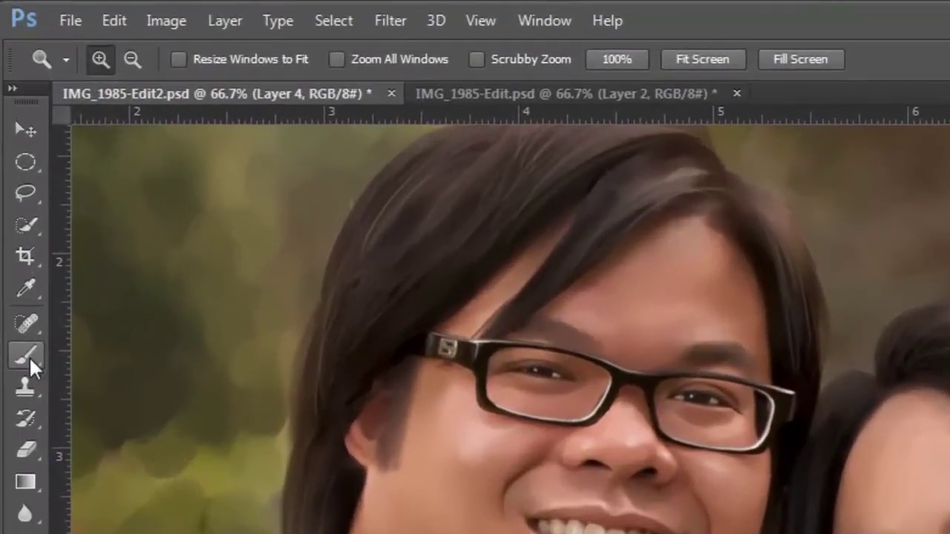
# Switch from the Brush Tool to the Mixer Brush Tool.
pyautogui.click(13, 171)
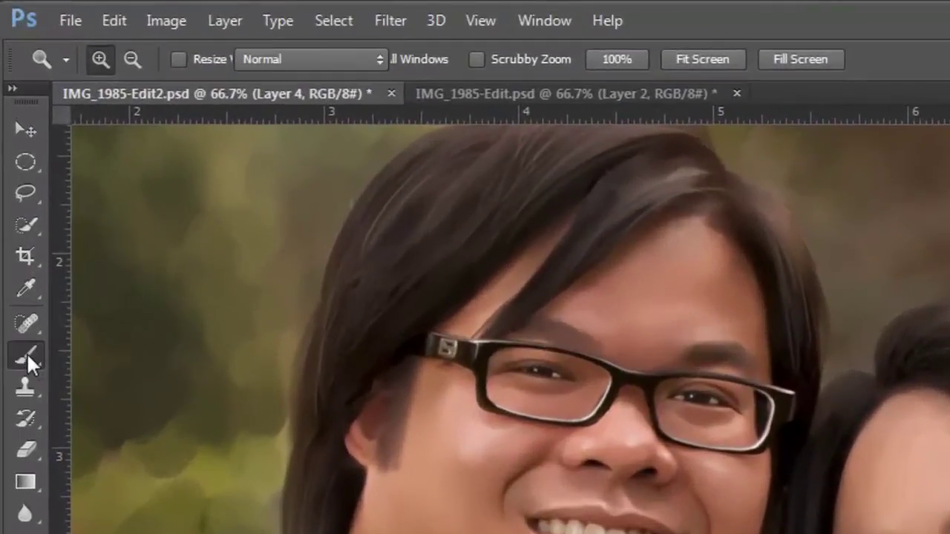
pyautogui.click(27, 353)
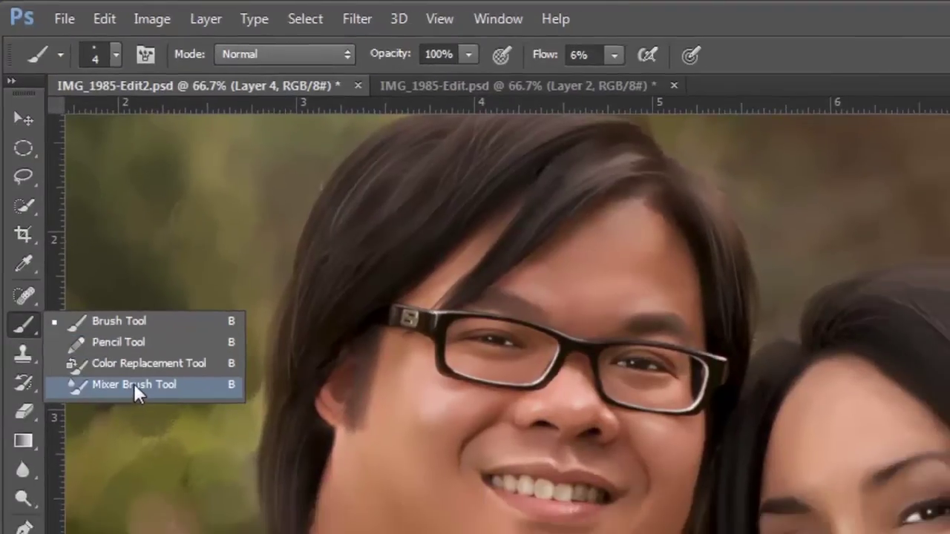
pyautogui.click(147, 421)
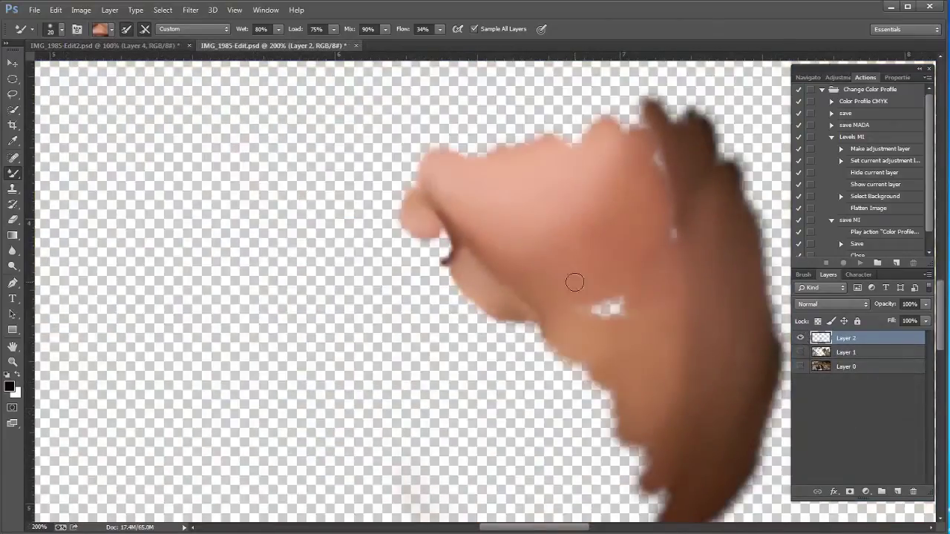
# Examine the blended cheek strokes on the isolated Layer 2 of IMG_1985-Edit.psd.
pyautogui.press('z')
pyautogui.keyDown('alt'); pyautogui.click(579, 326); pyautogui.keyUp('alt')
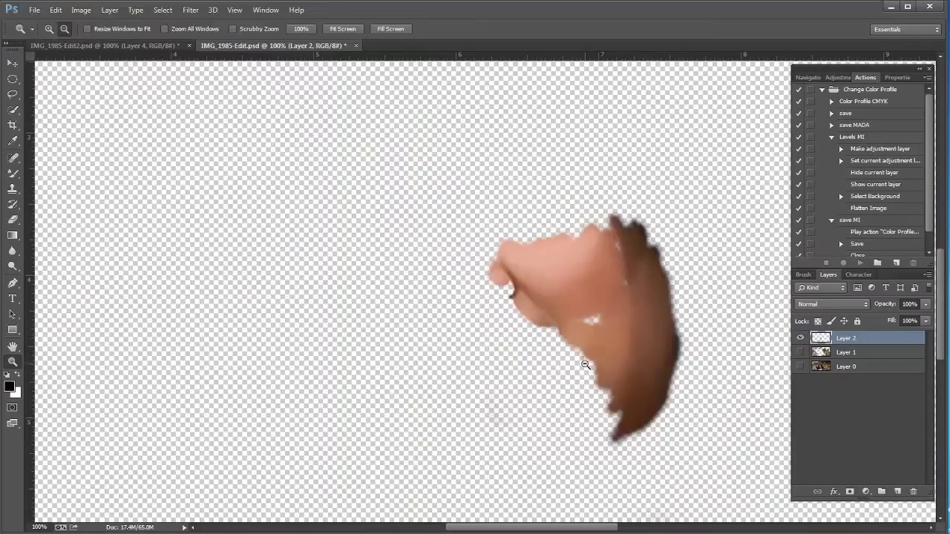
pyautogui.click(603, 306)
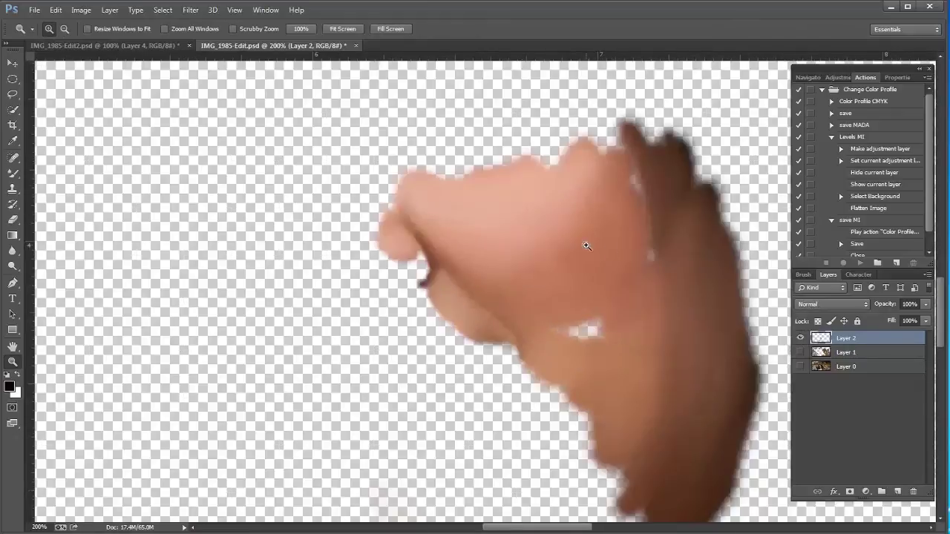
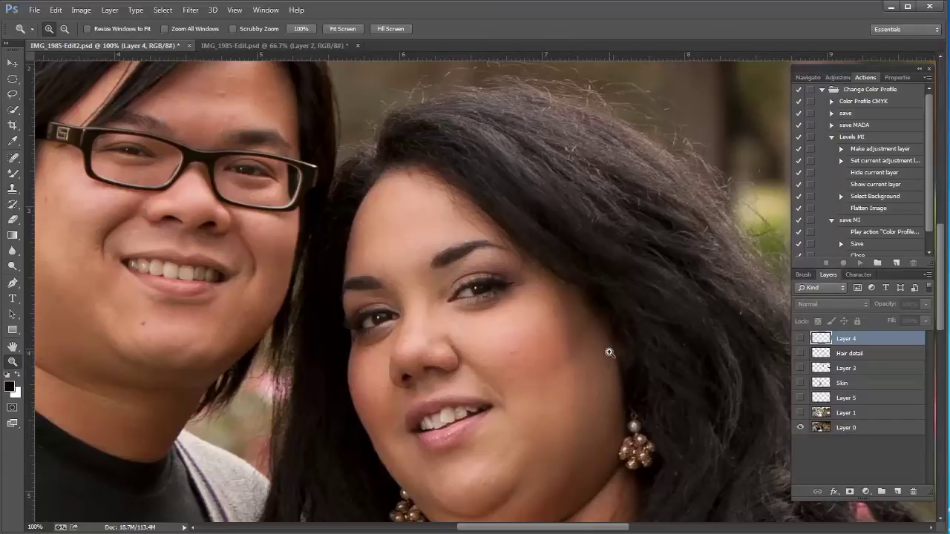
# Show all layers of IMG_1985-Edit2.psd again and examine the woman's painted eyes, nose and mouth up close.
pyautogui.press('alt')
pyautogui.keyDown('alt'); pyautogui.click(800, 429); pyautogui.keyUp('alt')
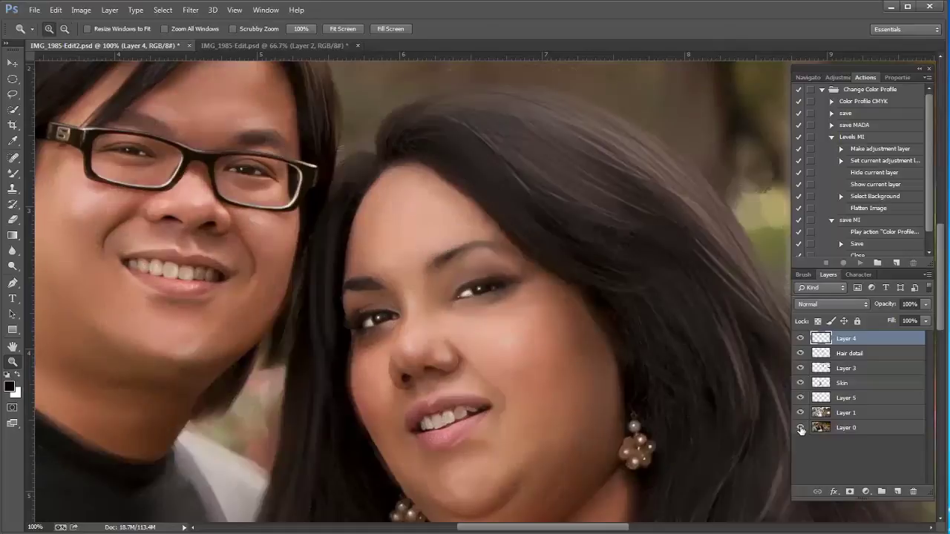
pyautogui.moveTo(529, 376); pyautogui.dragTo(552, 308)
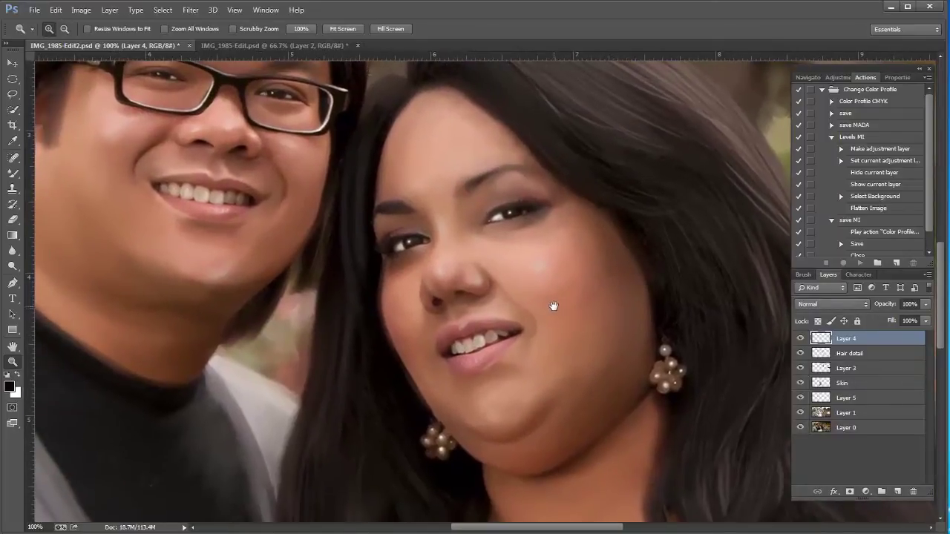
pyautogui.keyDown('alt'); pyautogui.click(499, 369); pyautogui.keyUp('alt')
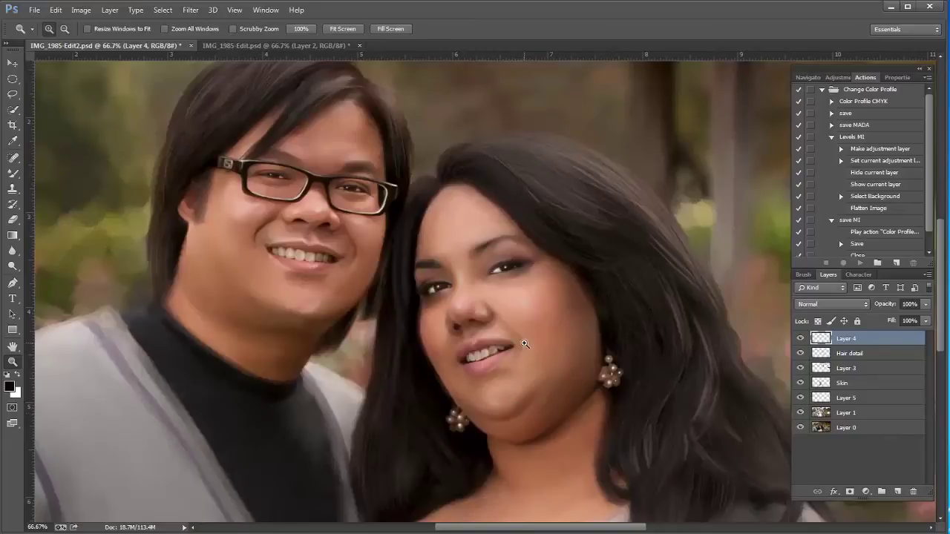
pyautogui.click(524, 345)
pyautogui.click(525, 346)
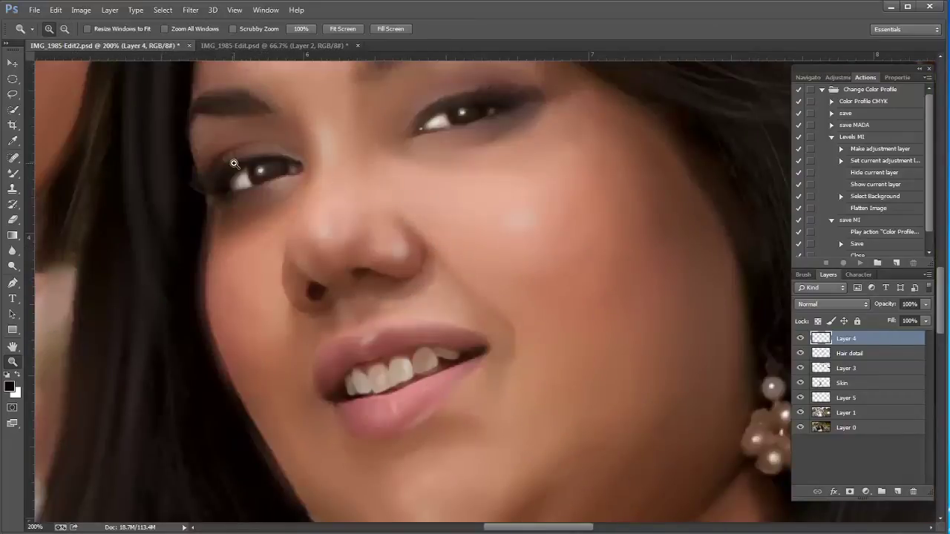
# Add a new layer above Layer 4 and paint a dark smile crease beside the woman's mouth with the Brush Tool.
pyautogui.click(14, 176)
pyautogui.click(56, 171)
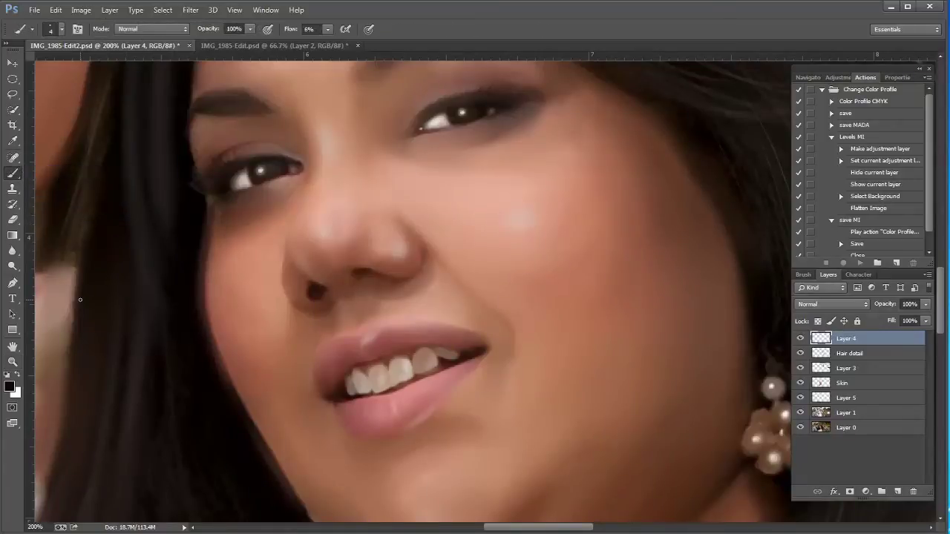
pyautogui.click(897, 492)
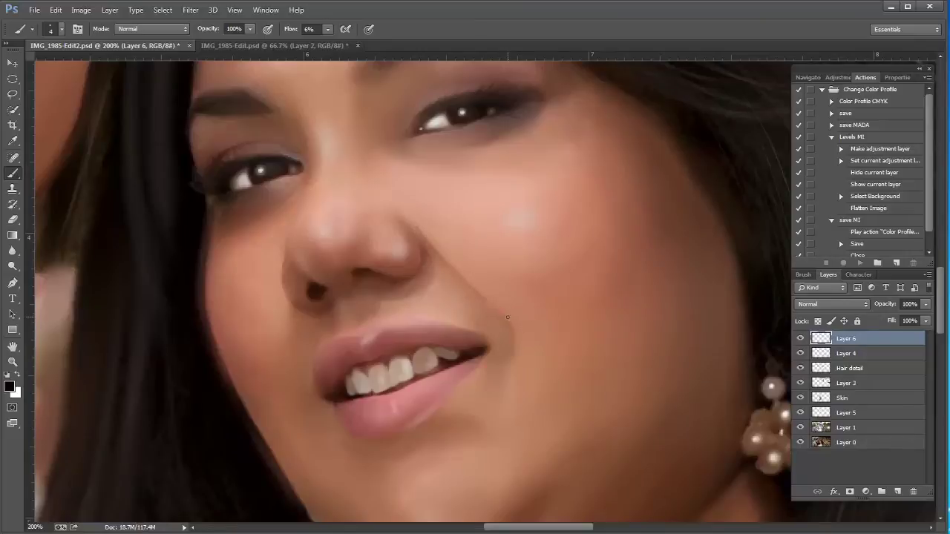
pyautogui.moveTo(508, 318)
pyautogui.mouseDown()
pyautogui.moveTo(515, 349)
pyautogui.moveTo(514, 338)
pyautogui.mouseUp()
# Check the smile crease area at different magnifications and delete Layer 6.
pyautogui.press('z')
pyautogui.keyDown('alt'); pyautogui.click(471, 397); pyautogui.keyUp('alt')
pyautogui.hotkey('alt', '[')
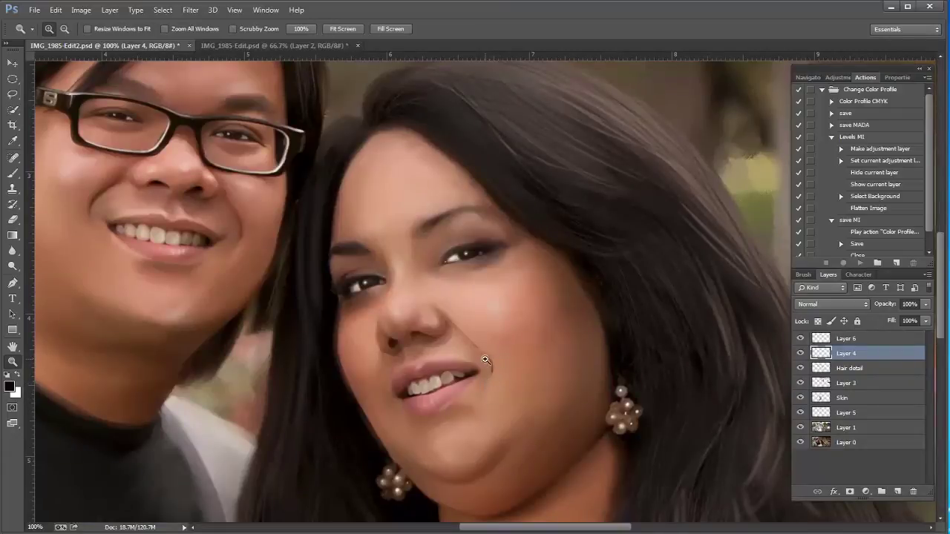
pyautogui.hotkey('alt', ']')
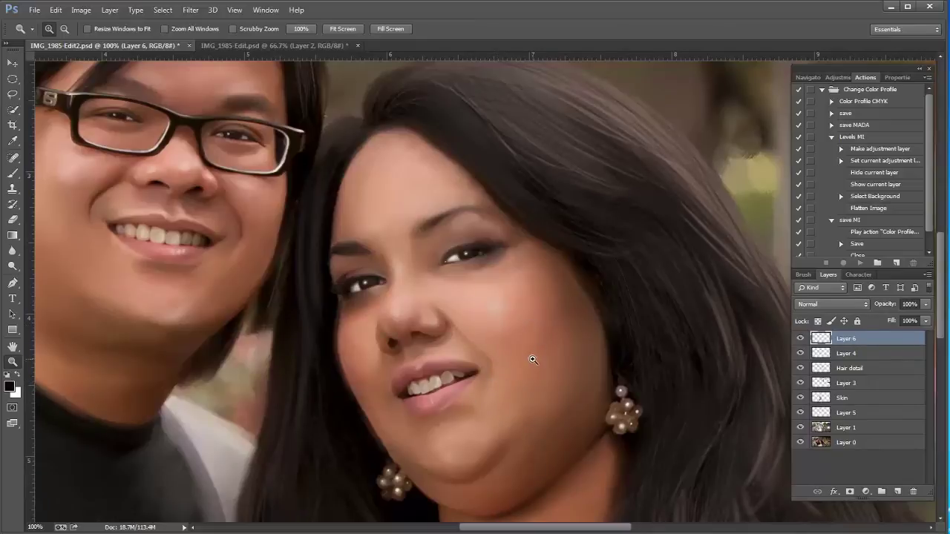
pyautogui.click(450, 348)
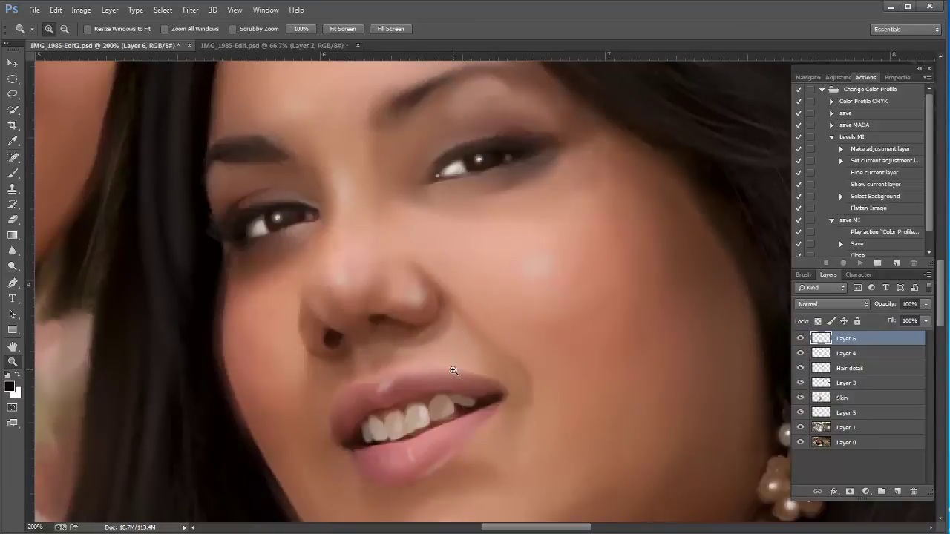
pyautogui.keyDown('alt'); pyautogui.click(460, 393); pyautogui.keyUp('alt')
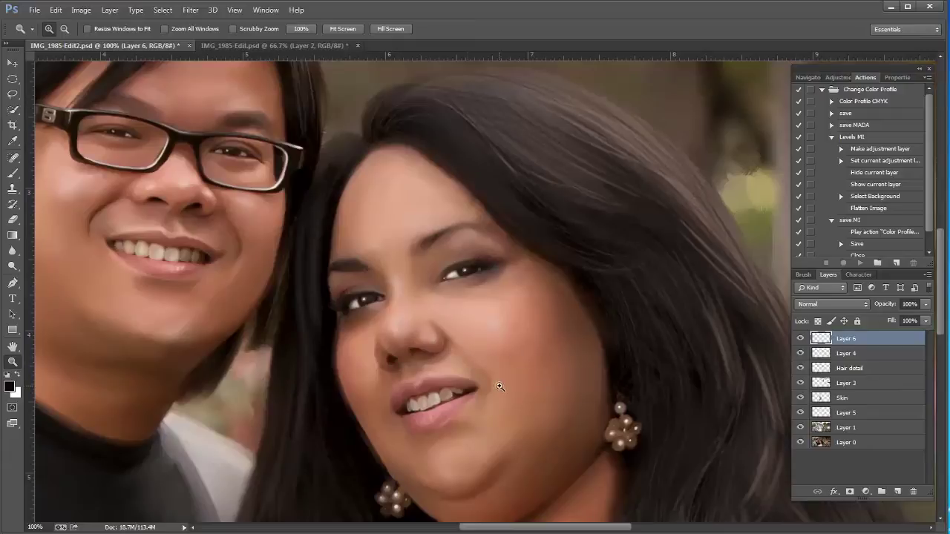
pyautogui.press('Delete')
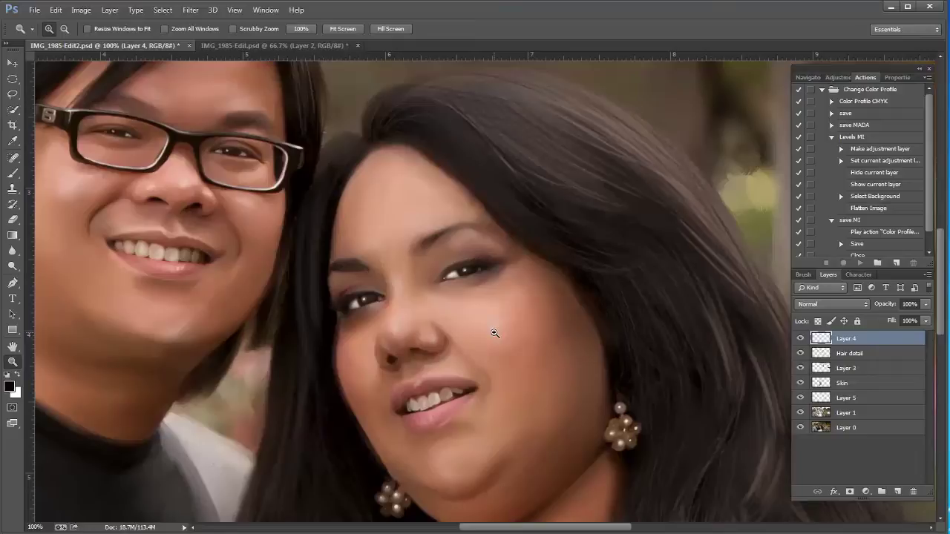
# Switch to IMG_1985-Edit.psd, add a new layer above Layer 2 and activate the Brush Tool for the woman's face.
pyautogui.click(252, 46)
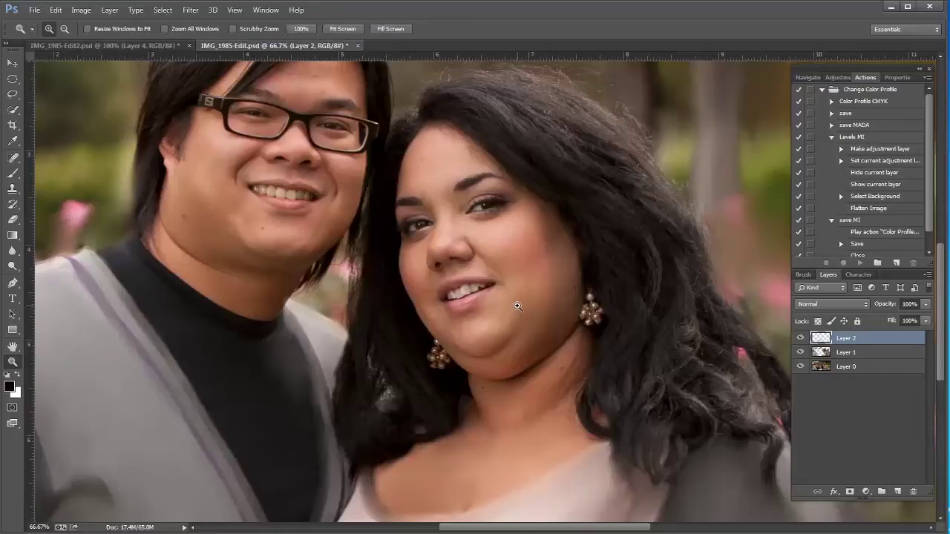
pyautogui.moveTo(459, 228); pyautogui.dragTo(493, 252)
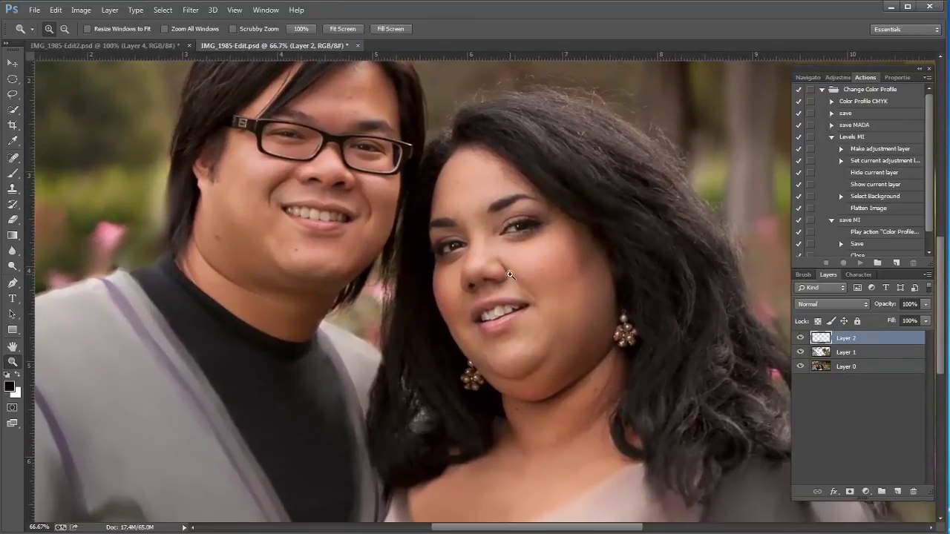
pyautogui.click(536, 305)
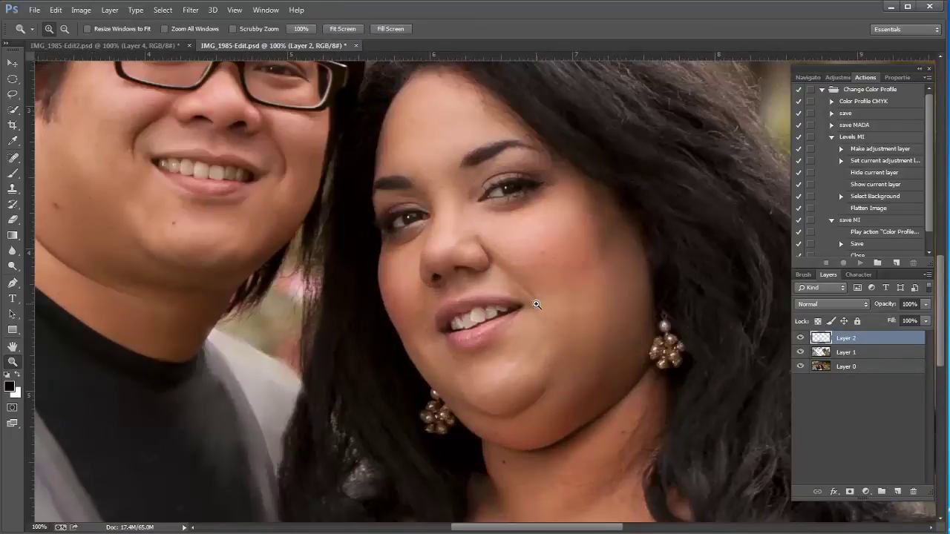
pyautogui.click(898, 492)
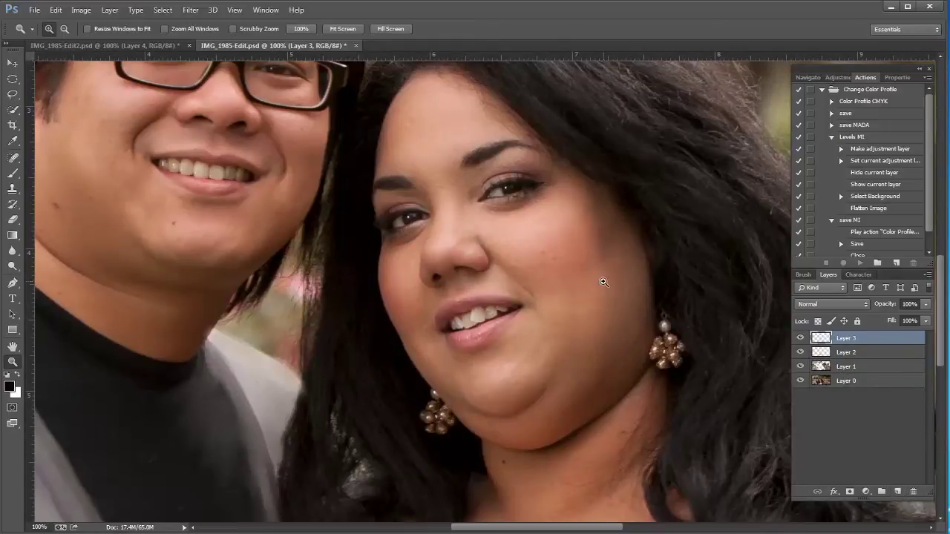
pyautogui.press('b')
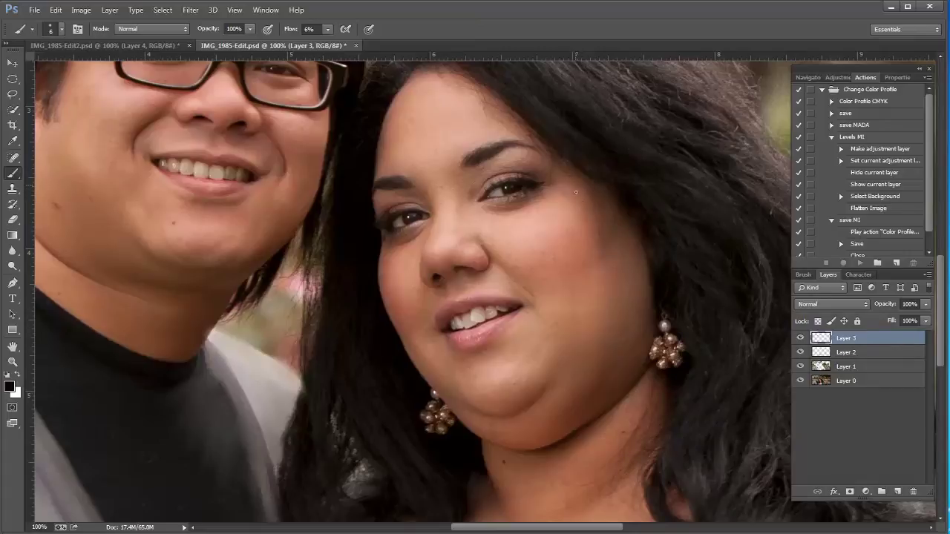
# Set the Brush Tool flow to 95%, outline the woman's lower cheek plane in black and undo the outline.
pyautogui.moveTo(554, 240); pyautogui.dragTo(510, 251)
pyautogui.click(327, 30)
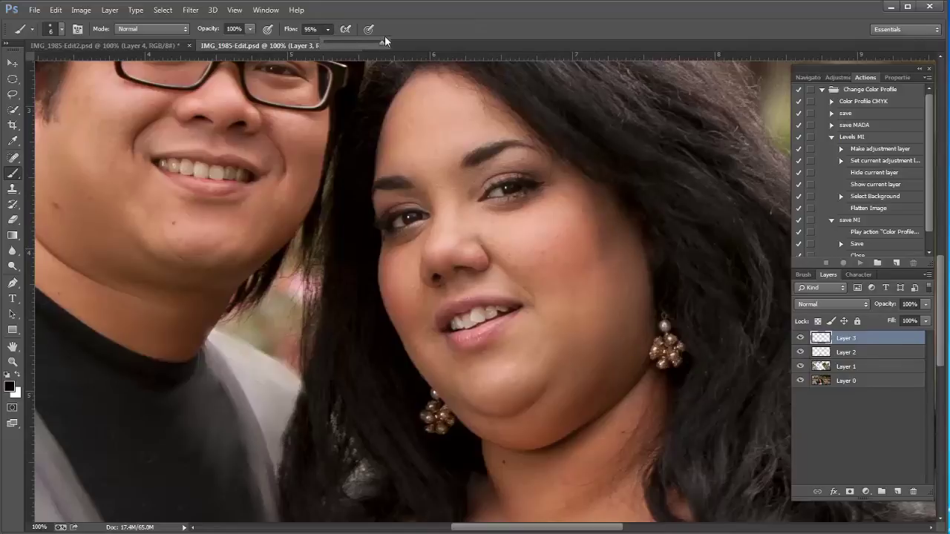
pyautogui.moveTo(580, 188)
pyautogui.mouseDown()
pyautogui.moveTo(572, 228)
pyautogui.moveTo(524, 246)
pyautogui.mouseUp()
pyautogui.moveTo(581, 188)
pyautogui.mouseDown()
pyautogui.moveTo(601, 264)
pyautogui.moveTo(576, 277)
pyautogui.moveTo(524, 245)
pyautogui.mouseUp()
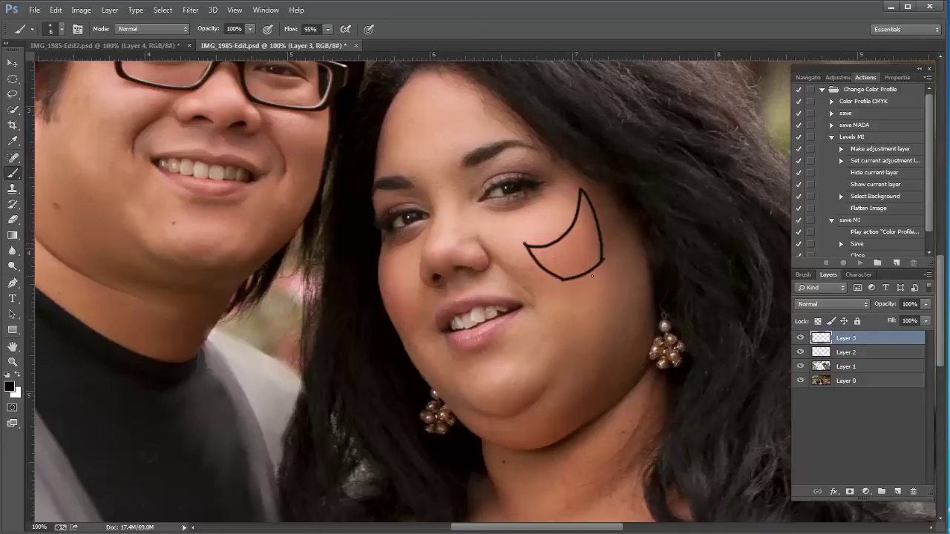
pyautogui.hotkey('ctrl', 'alt', 'z')
pyautogui.hotkey('ctrl', 'alt', 'z')
pyautogui.hotkey('ctrl', 'alt', 'z')
pyautogui.hotkey('ctrl', 'alt', 'z')
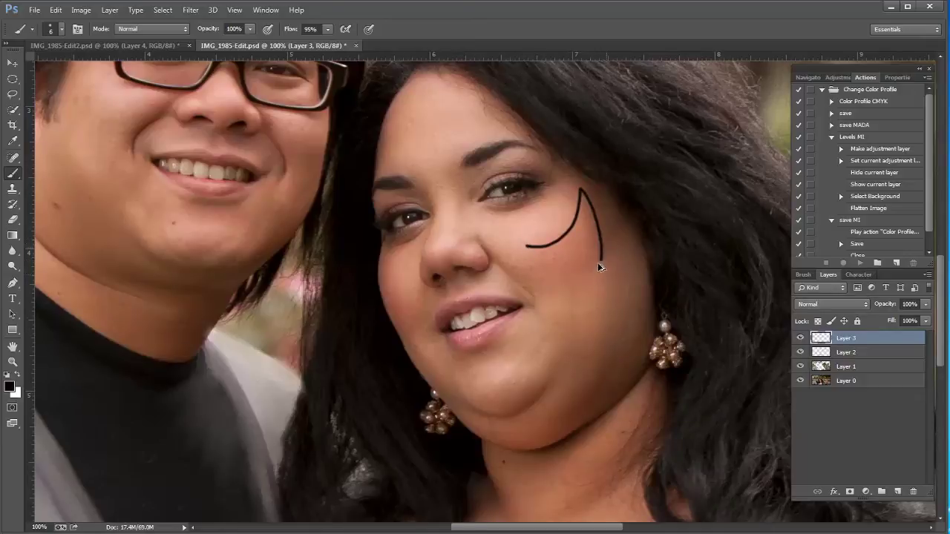
# Outline the woman's cheek area directly below the eye in black and undo the outline.
pyautogui.moveTo(576, 191)
pyautogui.mouseDown()
pyautogui.moveTo(579, 210)
pyautogui.moveTo(544, 251)
pyautogui.moveTo(496, 242)
pyautogui.moveTo(467, 209)
pyautogui.moveTo(521, 210)
pyautogui.moveTo(561, 179)
pyautogui.moveTo(577, 183)
pyautogui.mouseUp()
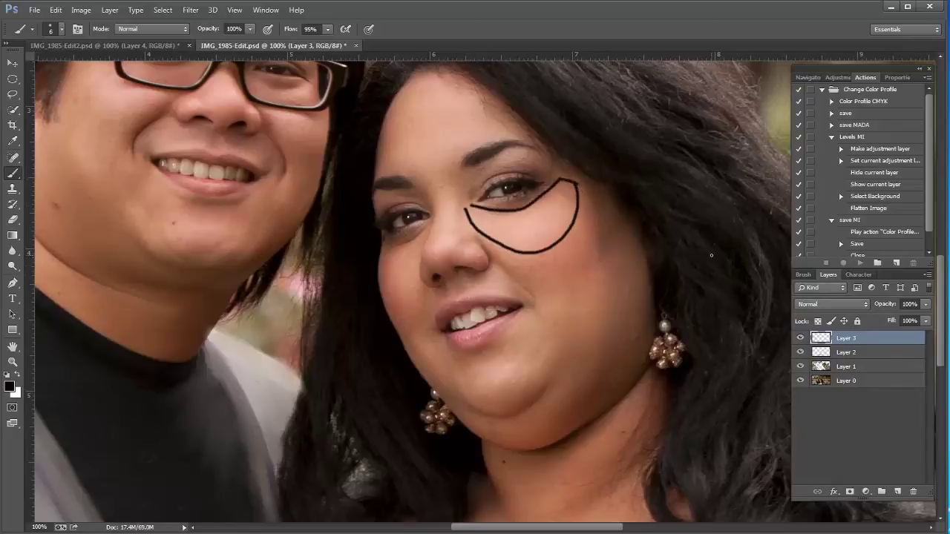
pyautogui.hotkey('ctrl', 'z')
pyautogui.hotkey('ctrl', 'alt', 'z')
pyautogui.hotkey('ctrl', 'alt', 'z')
# Outline the shaded side of the woman's face from temple to jaw in black and undo the strokes.
pyautogui.moveTo(586, 179)
pyautogui.mouseDown()
pyautogui.moveTo(603, 288)
pyautogui.moveTo(600, 375)
pyautogui.moveTo(651, 324)
pyautogui.mouseUp()
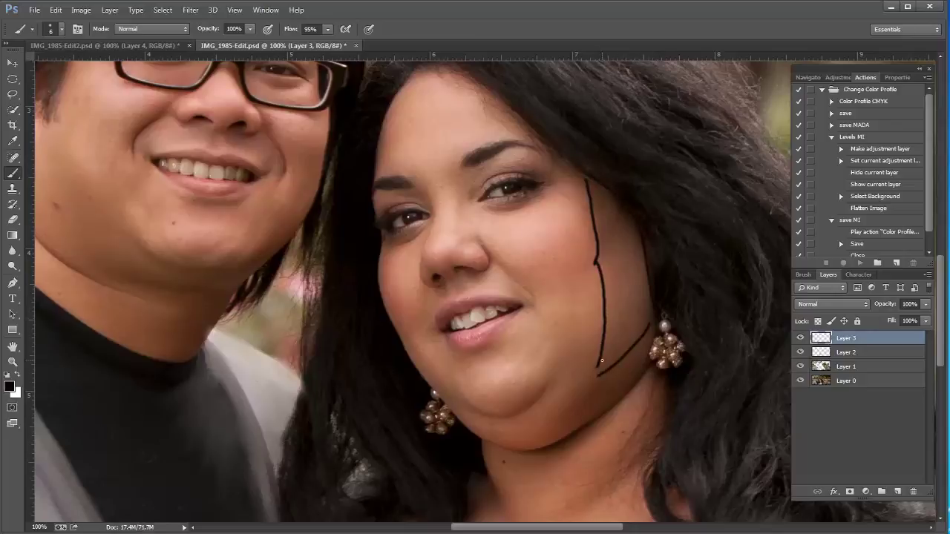
pyautogui.hotkey('ctrl', 'alt', 'z')
pyautogui.hotkey('ctrl', 'alt', 'z')
pyautogui.hotkey('ctrl', 'alt', 'z')
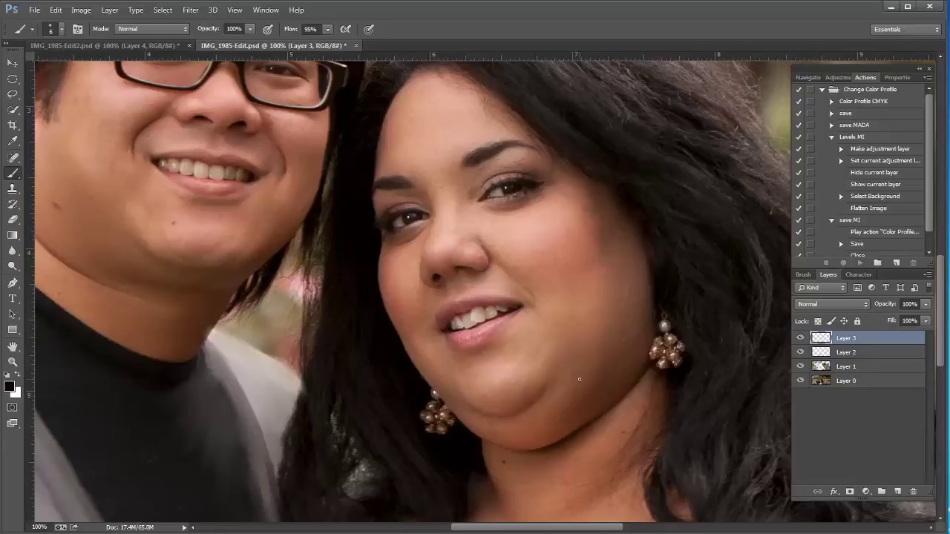
# Outline the woman's jaw area below the earring in black, and undo the strokes together with Layer 3.
pyautogui.moveTo(576, 361); pyautogui.dragTo(568, 407)
pyautogui.moveTo(577, 362)
pyautogui.mouseDown()
pyautogui.moveTo(574, 386)
pyautogui.moveTo(607, 327)
pyautogui.moveTo(606, 339)
pyautogui.moveTo(655, 330)
pyautogui.moveTo(647, 367)
pyautogui.moveTo(655, 339)
pyautogui.moveTo(626, 390)
pyautogui.moveTo(593, 418)
pyautogui.moveTo(565, 434)
pyautogui.mouseUp()
pyautogui.moveTo(572, 401); pyautogui.dragTo(565, 432)
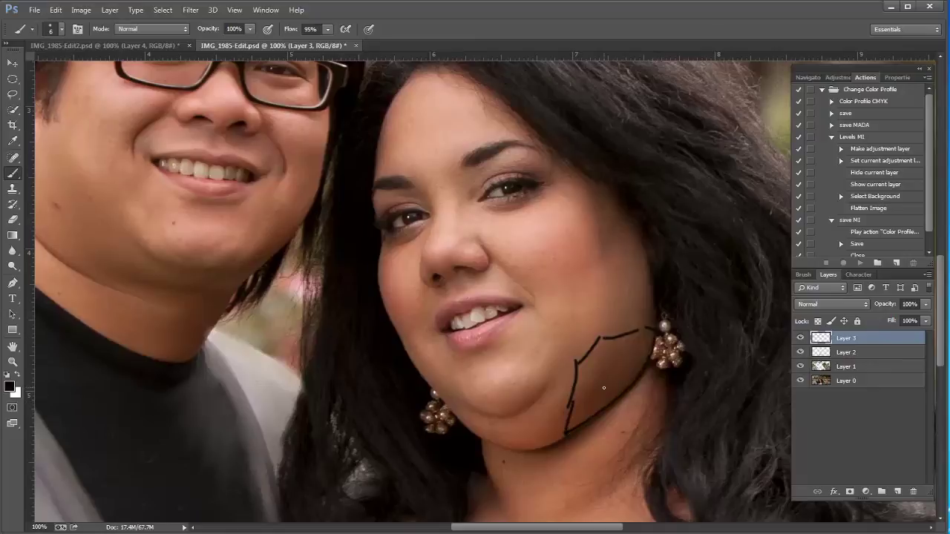
pyautogui.hotkey('ctrl', 'alt', 'z')
pyautogui.hotkey('ctrl', 'alt', 'z')
pyautogui.hotkey('ctrl', 'alt', 'z')
pyautogui.hotkey('ctrl', 'alt', 'z')
pyautogui.hotkey('ctrl', 'alt', 'z')
pyautogui.hotkey('ctrl', 'alt', 'z')
pyautogui.hotkey('ctrl', 'alt', 'z')
pyautogui.hotkey('ctrl', 'alt', 'z')
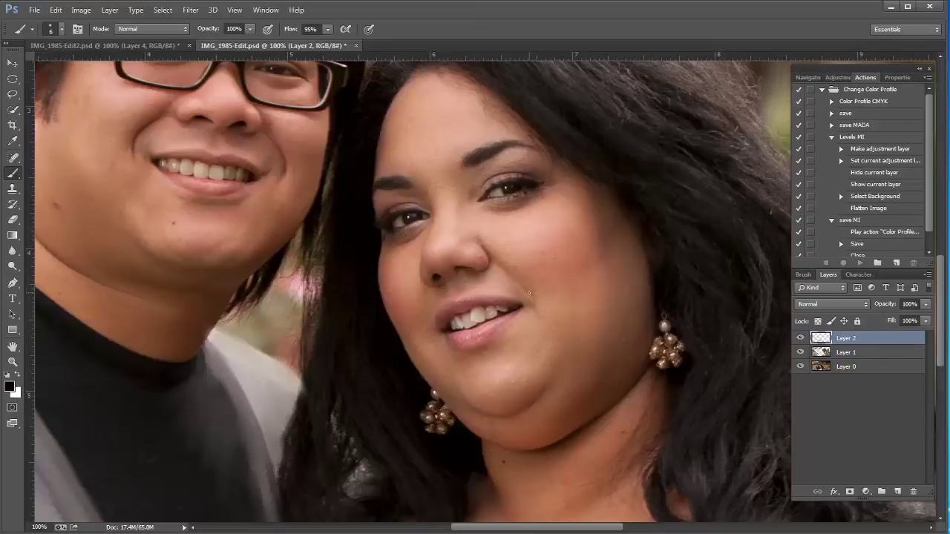
# Add a new layer above Layer 2 and switch to the Mixer Brush Tool.
pyautogui.moveTo(523, 285); pyautogui.dragTo(536, 300)
pyautogui.hotkey('ctrl', 'z')
pyautogui.click(896, 492)
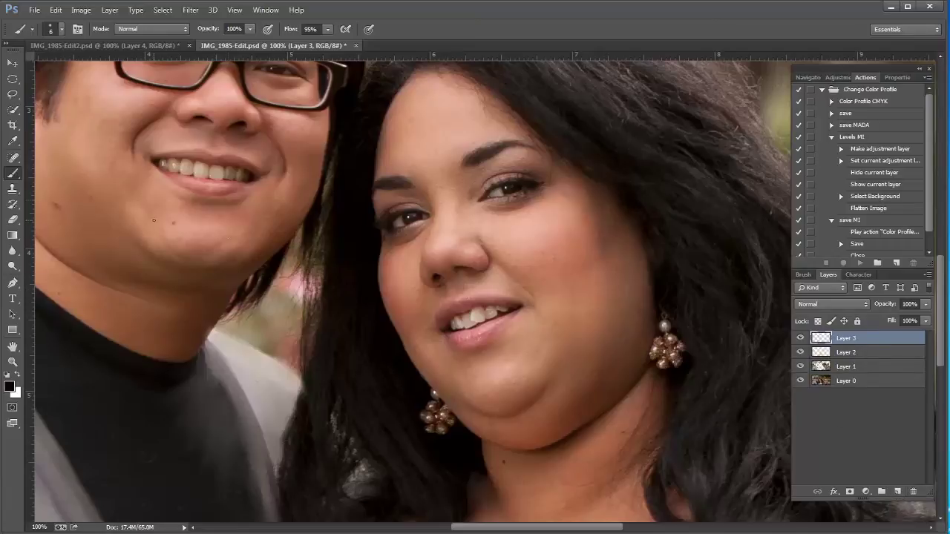
pyautogui.rightClick(12, 173)
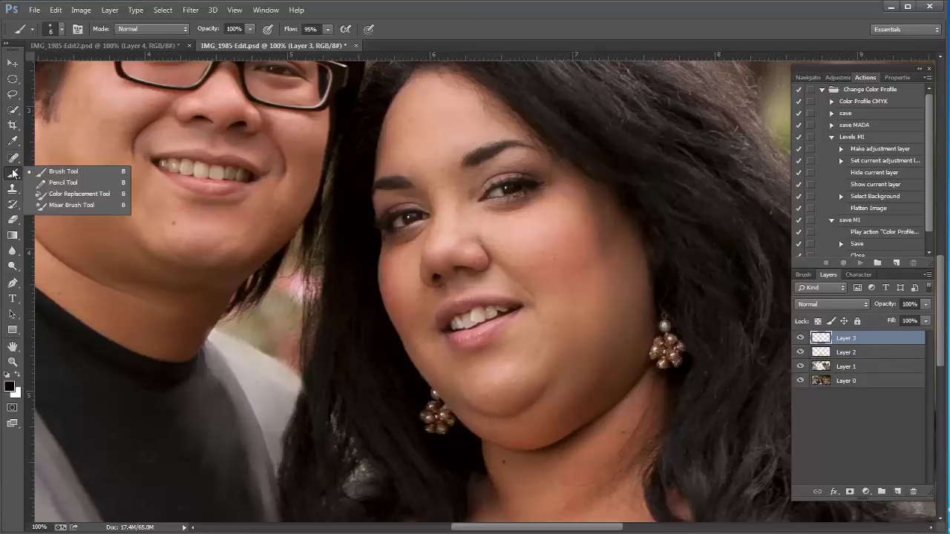
pyautogui.click(69, 205)
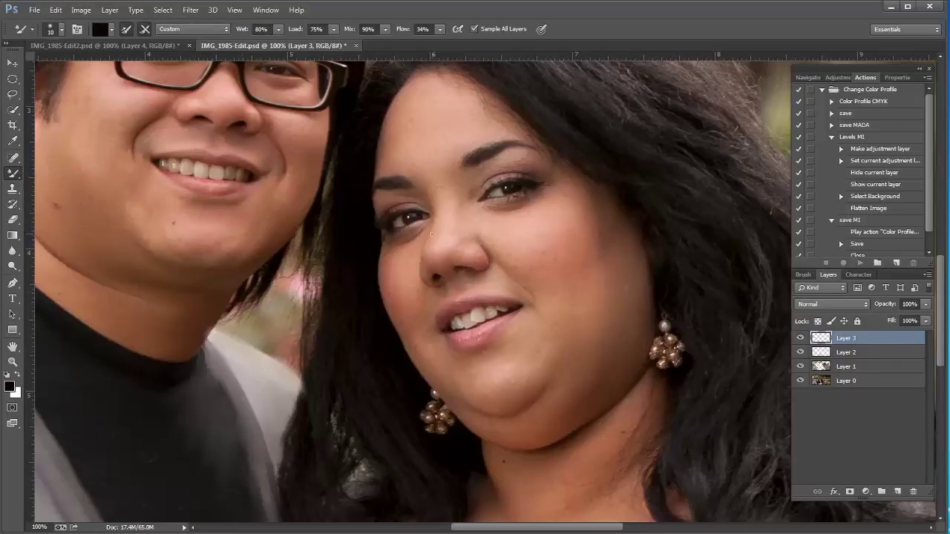
# Paint the shaded side of the woman's face with a sampled skin tone at brush size 25 and view Layer 3 alone.
pyautogui.keyDown('alt'); pyautogui.click(616, 257); pyautogui.keyUp('alt')
pyautogui.press(']')
pyautogui.press(']')
pyautogui.press(']')
pyautogui.press(']')
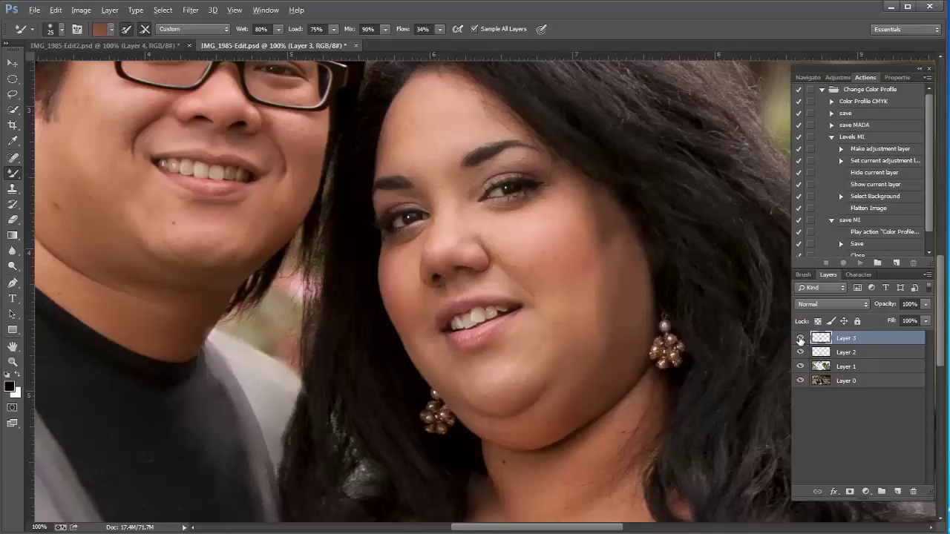
pyautogui.keyDown('alt'); pyautogui.click(800, 339); pyautogui.keyUp('alt')
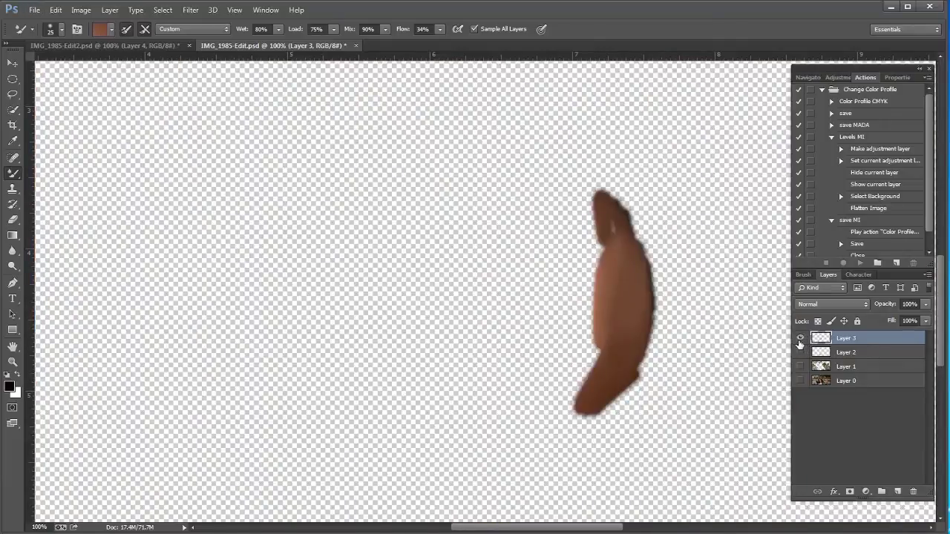
pyautogui.keyDown('alt'); pyautogui.click(801, 339); pyautogui.keyUp('alt')
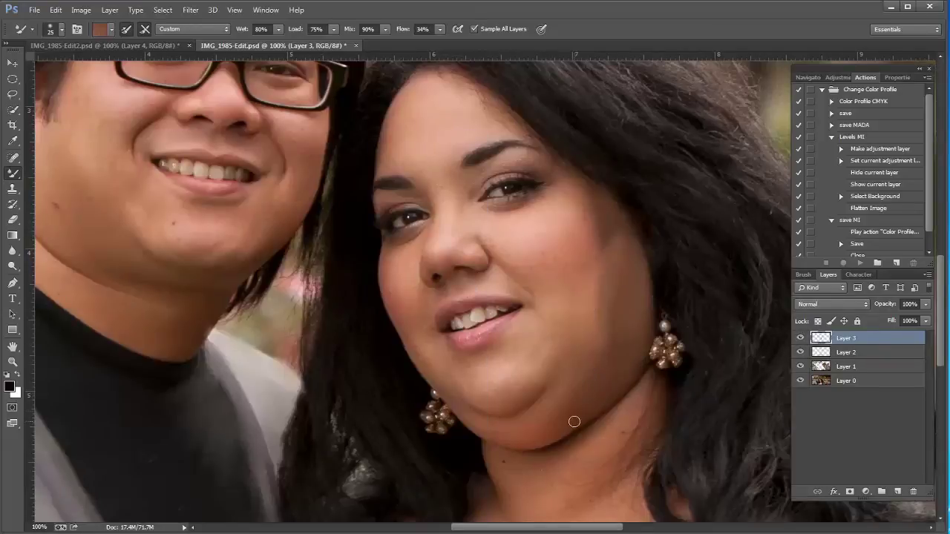
# Add a new layer above Layer 3 and outline the temple, side cheek and jaw planes in black with the Brush Tool.
pyautogui.click(897, 492)
pyautogui.click(16, 177)
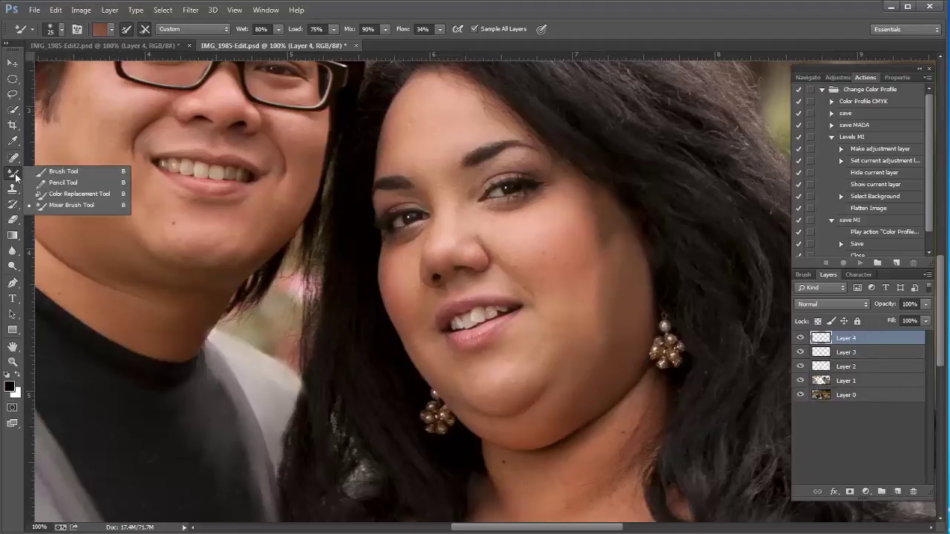
pyautogui.click(62, 172)
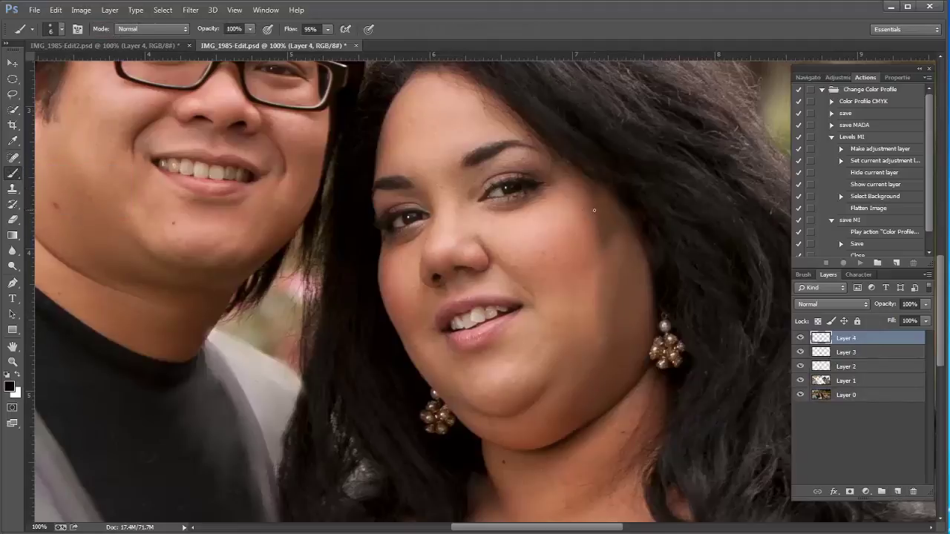
pyautogui.moveTo(587, 190)
pyautogui.mouseDown()
pyautogui.moveTo(597, 270)
pyautogui.moveTo(625, 220)
pyautogui.moveTo(590, 180)
pyautogui.mouseUp()
pyautogui.moveTo(596, 264)
pyautogui.mouseDown()
pyautogui.moveTo(601, 316)
pyautogui.moveTo(634, 342)
pyautogui.moveTo(659, 327)
pyautogui.mouseUp()
pyautogui.moveTo(601, 352)
pyautogui.mouseDown()
pyautogui.moveTo(559, 419)
pyautogui.moveTo(603, 411)
pyautogui.moveTo(652, 352)
pyautogui.mouseUp()
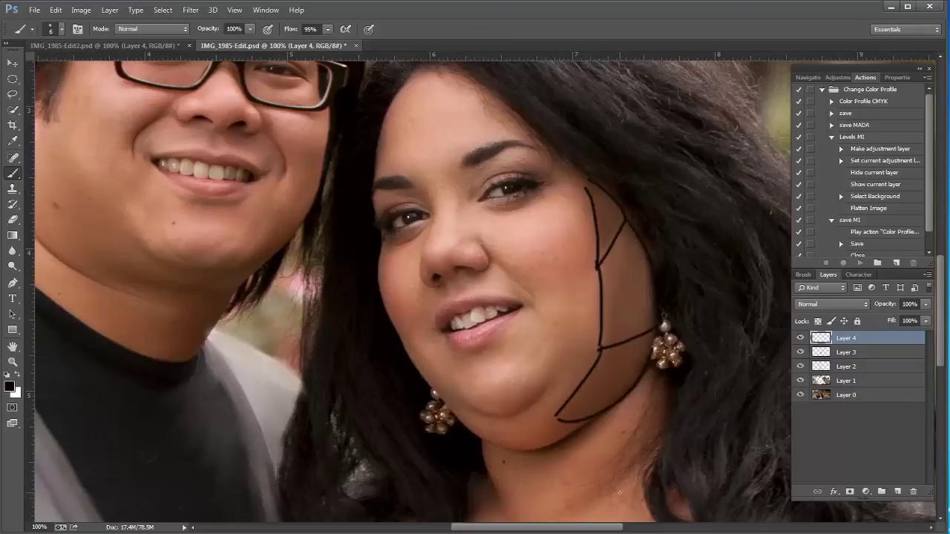
# Undo the black outlines and Layer 4, along with the painted shading and Layer 3.
pyautogui.hotkey('ctrl', 'alt', 'z')
pyautogui.hotkey('ctrl', 'alt', 'z')
pyautogui.hotkey('ctrl', 'alt', 'z')
pyautogui.hotkey('ctrl', 'alt', 'z')
pyautogui.hotkey('ctrl', 'alt', 'z')
pyautogui.hotkey('ctrl', 'alt', 'z')
pyautogui.hotkey('ctrl', 'alt', 'z')
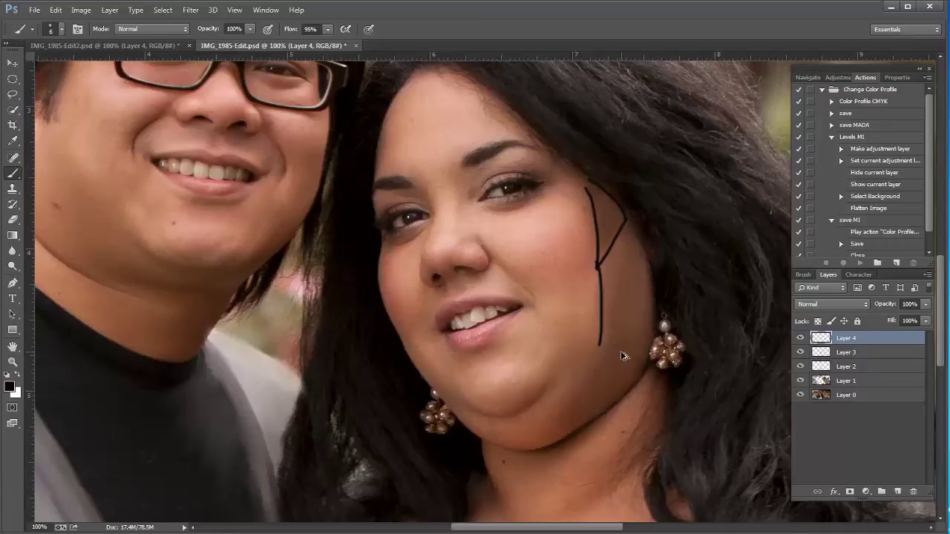
pyautogui.hotkey('ctrl', 'alt', 'z')
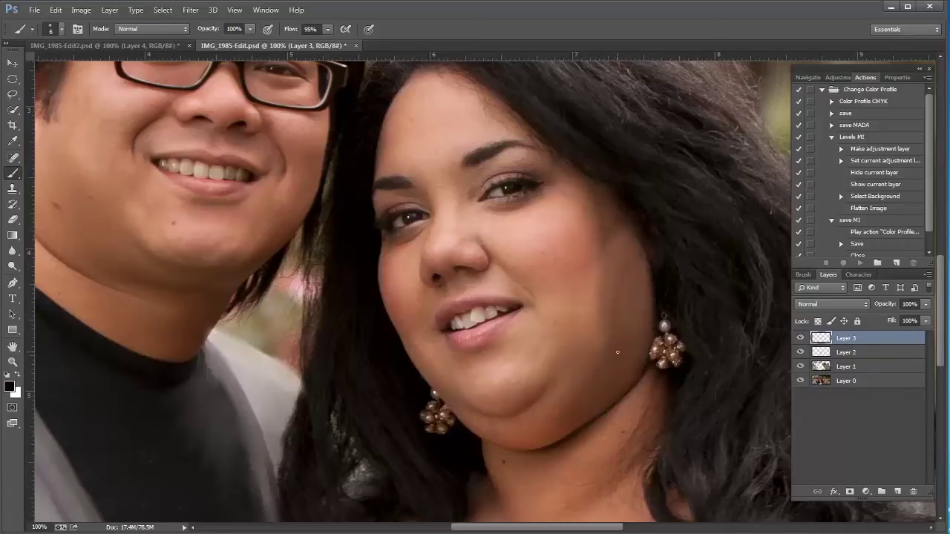
pyautogui.hotkey('ctrl', 'alt', 'z')
pyautogui.hotkey('ctrl', 'alt', 'z')
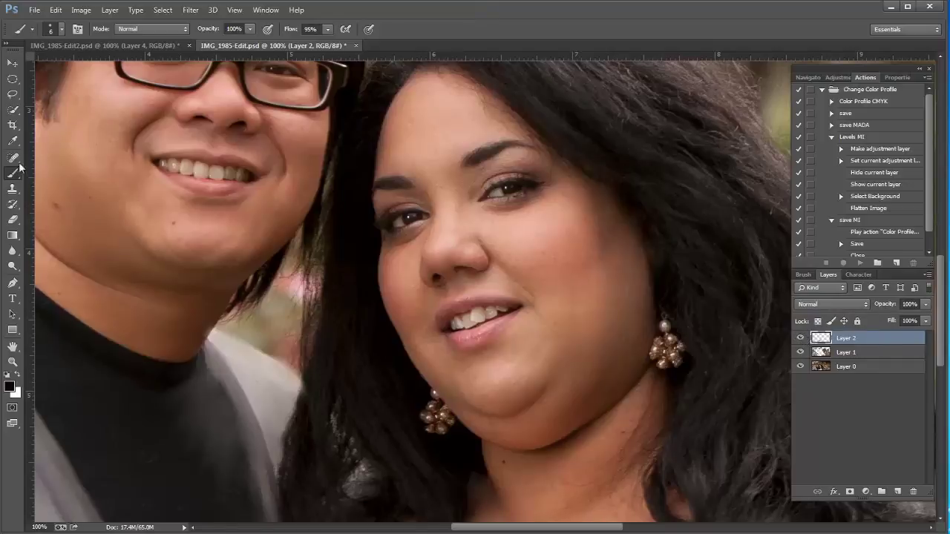
# Switch to the Mixer Brush Tool and blend the woman's temple on Layer 2 with sampled dark skin color at size 25.
pyautogui.moveTo(14, 175)
pyautogui.mouseDown()
pyautogui.moveTo(67, 191)
pyautogui.moveTo(64, 210)
pyautogui.mouseUp()
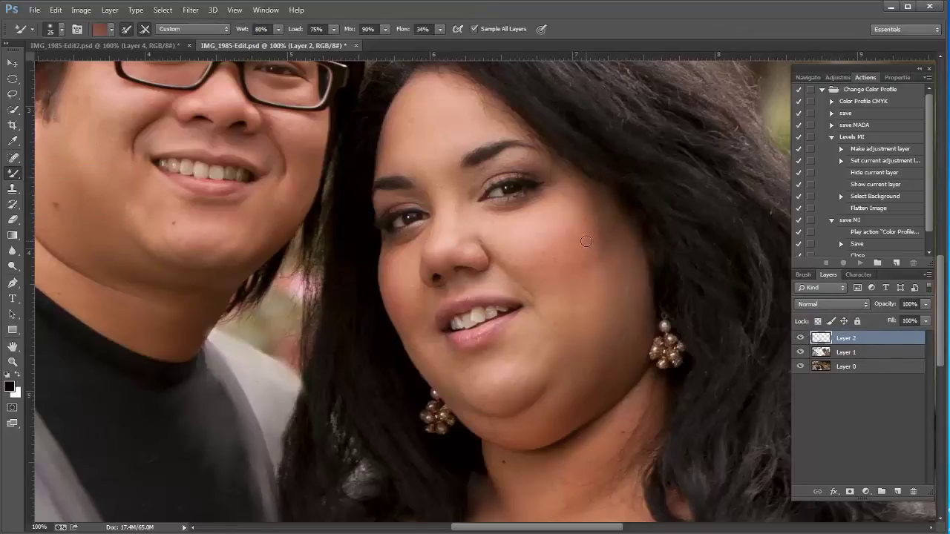
pyautogui.press(']')
pyautogui.keyDown('alt'); pyautogui.click(609, 221); pyautogui.keyUp('alt')
pyautogui.press('[')
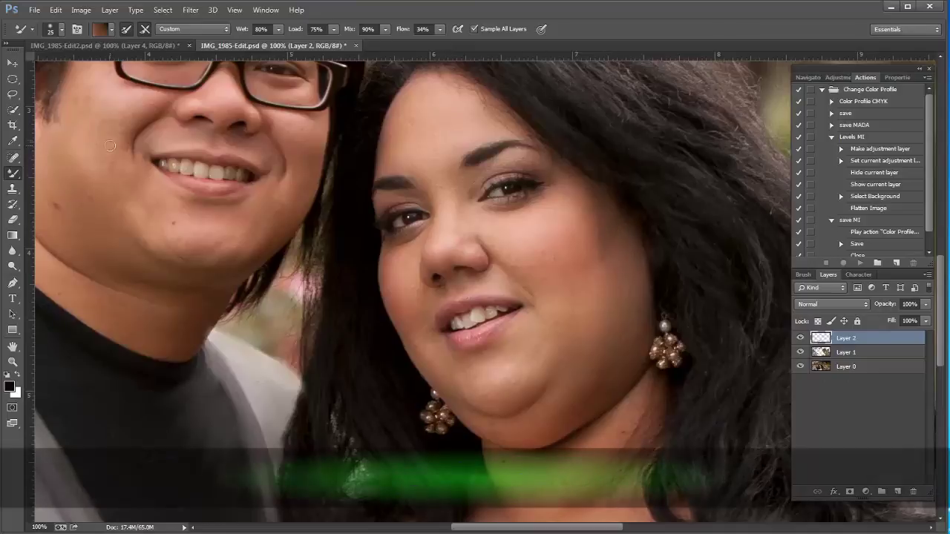
pyautogui.click(18, 143)
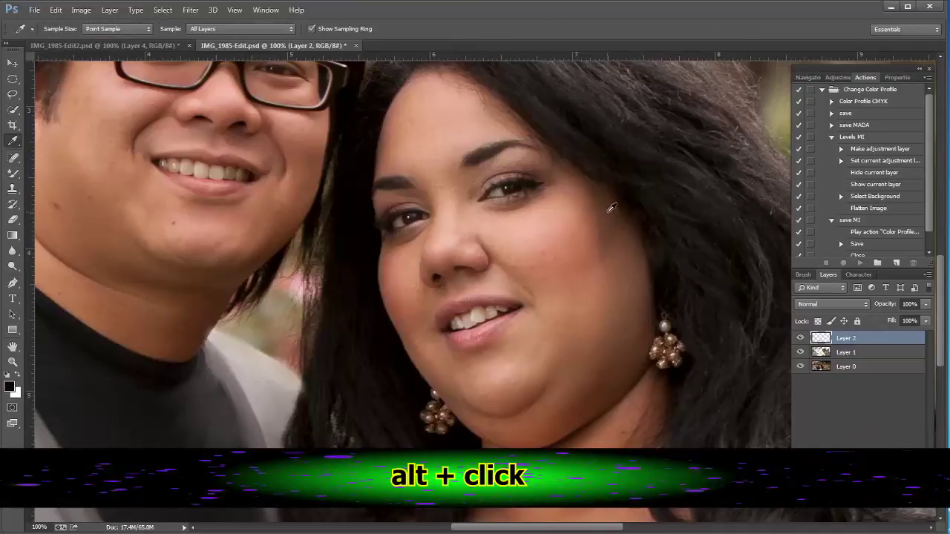
pyautogui.click(13, 173)
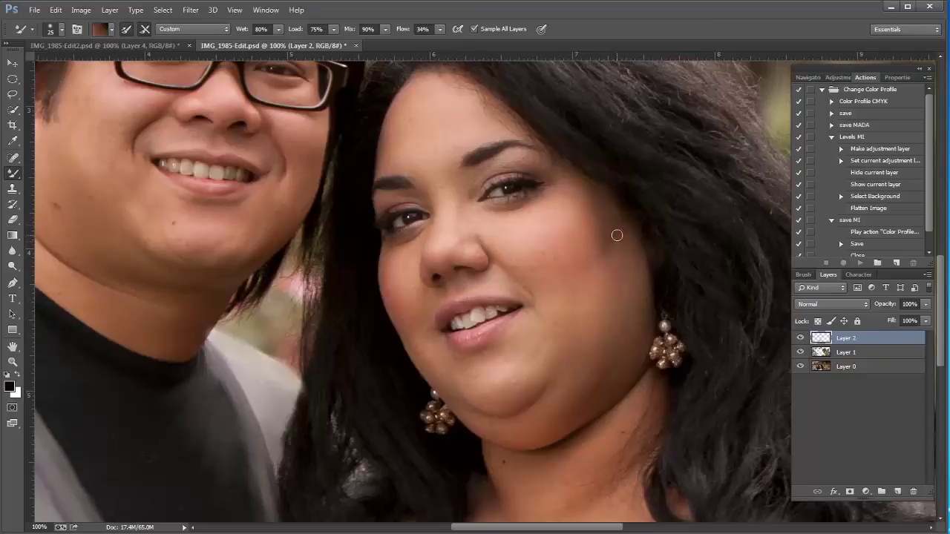
# Blend the shaded side of the woman's face down to the jaw with sampled skin tones at brush size 30.
pyautogui.keyDown('alt'); pyautogui.click(618, 259); pyautogui.keyUp('alt')
pyautogui.press(']')
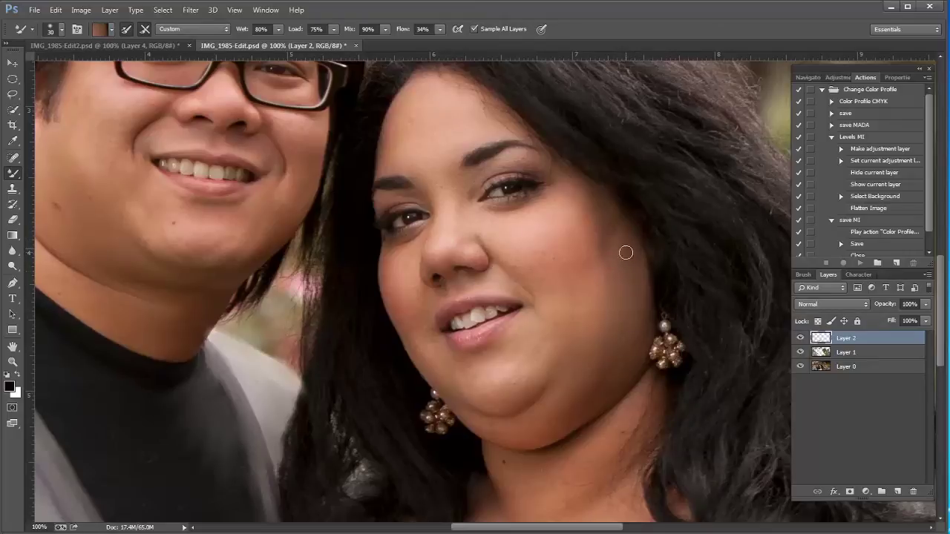
pyautogui.moveTo(638, 312); pyautogui.dragTo(636, 305)
pyautogui.moveTo(611, 344)
pyautogui.mouseDown()
pyautogui.moveTo(644, 332)
pyautogui.moveTo(621, 369)
pyautogui.moveTo(649, 312)
pyautogui.moveTo(618, 374)
pyautogui.moveTo(634, 368)
pyautogui.moveTo(629, 348)
pyautogui.moveTo(602, 399)
pyautogui.moveTo(648, 313)
pyautogui.moveTo(639, 347)
pyautogui.moveTo(611, 387)
pyautogui.moveTo(637, 364)
pyautogui.moveTo(590, 407)
pyautogui.moveTo(639, 353)
pyautogui.moveTo(609, 398)
pyautogui.moveTo(597, 399)
pyautogui.moveTo(630, 321)
pyautogui.moveTo(586, 378)
pyautogui.moveTo(616, 328)
pyautogui.moveTo(616, 346)
pyautogui.moveTo(594, 377)
pyautogui.moveTo(613, 287)
pyautogui.moveTo(586, 322)
pyautogui.moveTo(600, 301)
pyautogui.moveTo(589, 307)
pyautogui.moveTo(597, 300)
pyautogui.moveTo(583, 355)
pyautogui.moveTo(575, 325)
pyautogui.moveTo(564, 323)
pyautogui.moveTo(567, 311)
pyautogui.moveTo(582, 313)
pyautogui.moveTo(573, 349)
pyautogui.moveTo(571, 311)
pyautogui.moveTo(560, 306)
pyautogui.moveTo(578, 311)
pyautogui.moveTo(547, 300)
pyautogui.moveTo(553, 314)
pyautogui.moveTo(577, 304)
pyautogui.moveTo(579, 312)
pyautogui.moveTo(564, 292)
pyautogui.mouseUp()
pyautogui.press('alt')
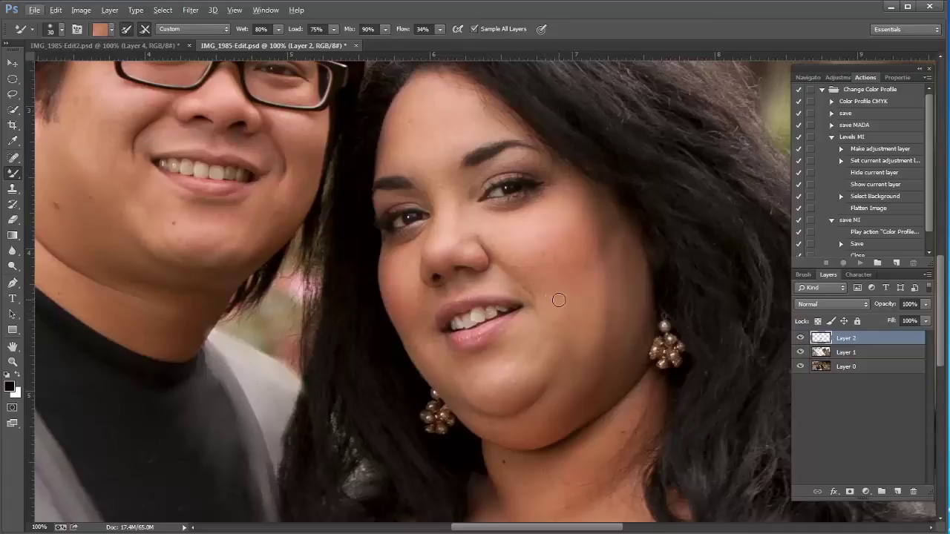
# Sample the reddish cheek tones and blend the lower cheek into the shaded side of the woman's face.
pyautogui.press('alt')
pyautogui.keyDown('alt'); pyautogui.click(568, 262); pyautogui.keyUp('alt')
pyautogui.keyDown('alt'); pyautogui.click(567, 275); pyautogui.keyUp('alt')
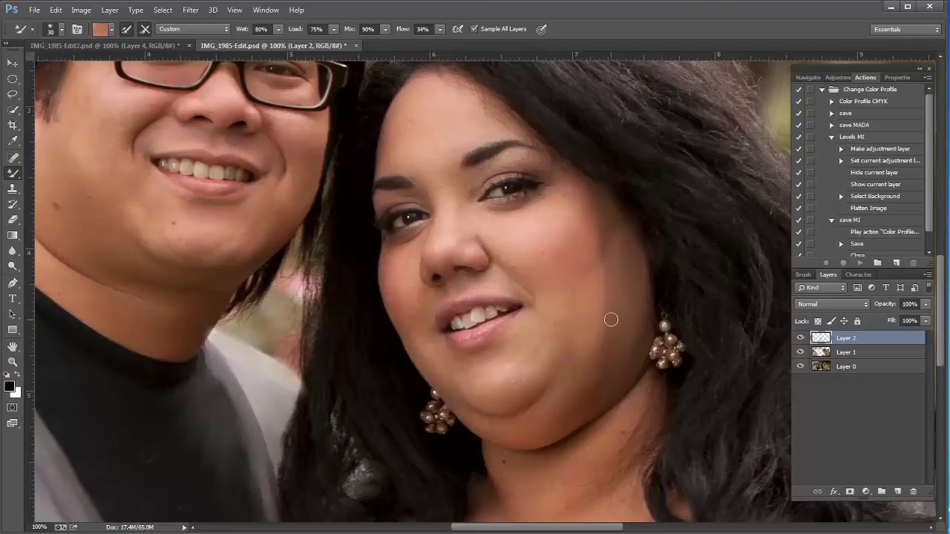
pyautogui.moveTo(611, 314); pyautogui.dragTo(615, 299)
pyautogui.press('[')
pyautogui.moveTo(609, 283)
pyautogui.mouseDown()
pyautogui.moveTo(602, 321)
pyautogui.moveTo(601, 269)
pyautogui.moveTo(605, 342)
pyautogui.moveTo(610, 308)
pyautogui.moveTo(587, 354)
pyautogui.moveTo(608, 283)
pyautogui.moveTo(606, 320)
pyautogui.moveTo(607, 247)
pyautogui.moveTo(592, 293)
pyautogui.moveTo(594, 273)
pyautogui.moveTo(584, 280)
pyautogui.moveTo(502, 228)
pyautogui.moveTo(518, 256)
pyautogui.moveTo(546, 245)
pyautogui.moveTo(558, 216)
pyautogui.moveTo(543, 251)
pyautogui.moveTo(513, 245)
pyautogui.moveTo(550, 235)
pyautogui.moveTo(512, 248)
pyautogui.moveTo(552, 230)
pyautogui.moveTo(507, 243)
pyautogui.moveTo(559, 237)
pyautogui.moveTo(517, 256)
pyautogui.moveTo(538, 257)
pyautogui.moveTo(516, 241)
pyautogui.moveTo(526, 263)
pyautogui.moveTo(513, 238)
pyautogui.moveTo(518, 264)
pyautogui.moveTo(512, 228)
pyautogui.moveTo(510, 257)
pyautogui.moveTo(522, 245)
pyautogui.moveTo(533, 262)
pyautogui.moveTo(512, 259)
pyautogui.moveTo(533, 244)
pyautogui.moveTo(540, 251)
pyautogui.moveTo(513, 265)
pyautogui.mouseUp()
# Blend the woman's upper cheek below the eye with repeatedly sampled skin tones, varying the brush size.
pyautogui.press(']')
pyautogui.moveTo(558, 219)
pyautogui.mouseDown()
pyautogui.moveTo(525, 239)
pyautogui.moveTo(574, 215)
pyautogui.mouseUp()
pyautogui.keyDown('alt'); pyautogui.click(570, 231); pyautogui.keyUp('alt')
pyautogui.keyDown('alt'); pyautogui.click(528, 249); pyautogui.keyUp('alt')
pyautogui.keyDown('alt'); pyautogui.click(525, 222); pyautogui.keyUp('alt')
pyautogui.press('[')
pyautogui.keyDown('alt'); pyautogui.click(534, 274); pyautogui.keyUp('alt')
pyautogui.press('alt')
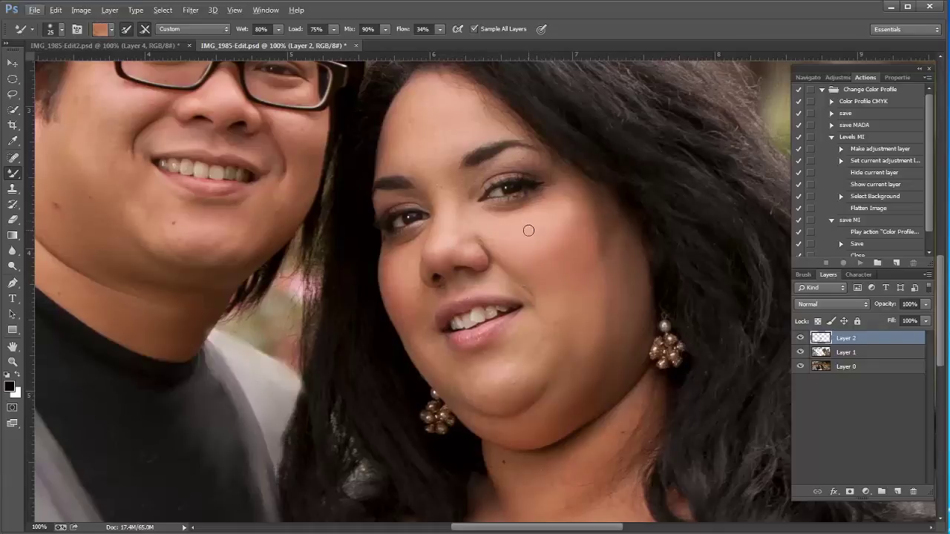
# Blend the skin and crease beside the woman's nostril at 200% magnification with a smaller Mixer Brush and sampled nearby tones.
pyautogui.press('z')
pyautogui.click(526, 280)
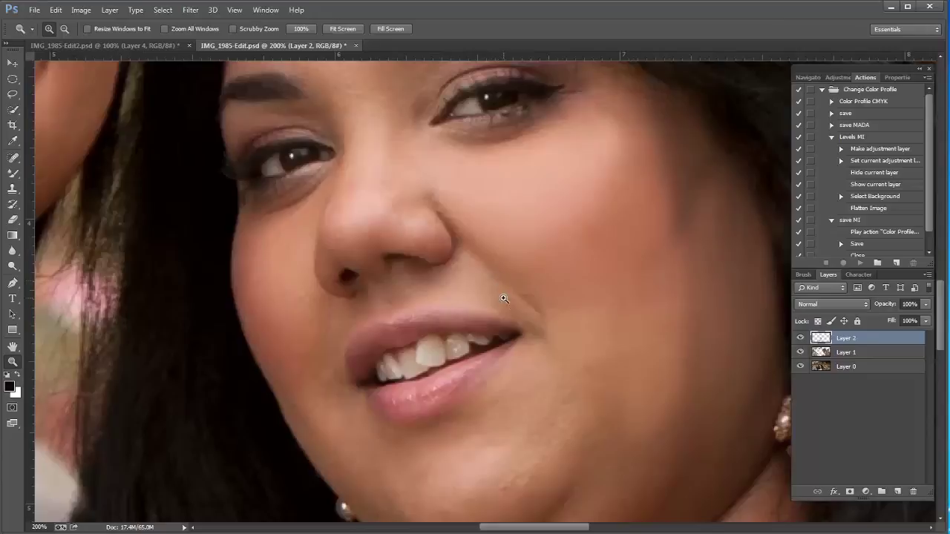
pyautogui.press('b')
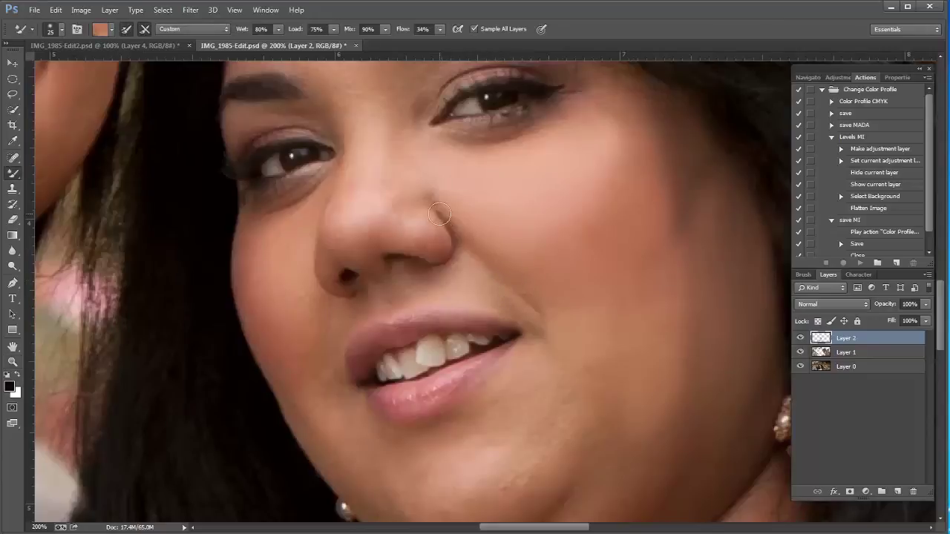
pyautogui.press('[')
pyautogui.press('[')
pyautogui.keyDown('alt'); pyautogui.click(506, 270); pyautogui.keyUp('alt')
pyautogui.keyDown('alt'); pyautogui.click(453, 234); pyautogui.keyUp('alt')
pyautogui.keyDown('alt'); pyautogui.click(470, 267); pyautogui.keyUp('alt')
pyautogui.keyDown('alt'); pyautogui.click(456, 241); pyautogui.keyUp('alt')
pyautogui.keyDown('alt'); pyautogui.click(463, 238); pyautogui.keyUp('alt')
pyautogui.keyDown('alt'); pyautogui.click(468, 250); pyautogui.keyUp('alt')
pyautogui.keyDown('alt'); pyautogui.click(461, 227); pyautogui.keyUp('alt')
# Blend the side of the woman's nose where it meets the cheek with sampled skin tones at brush size 20.
pyautogui.keyDown('alt'); pyautogui.click(446, 203); pyautogui.keyUp('alt')
pyautogui.press(']')
pyautogui.keyDown('alt'); pyautogui.click(418, 218); pyautogui.keyUp('alt')
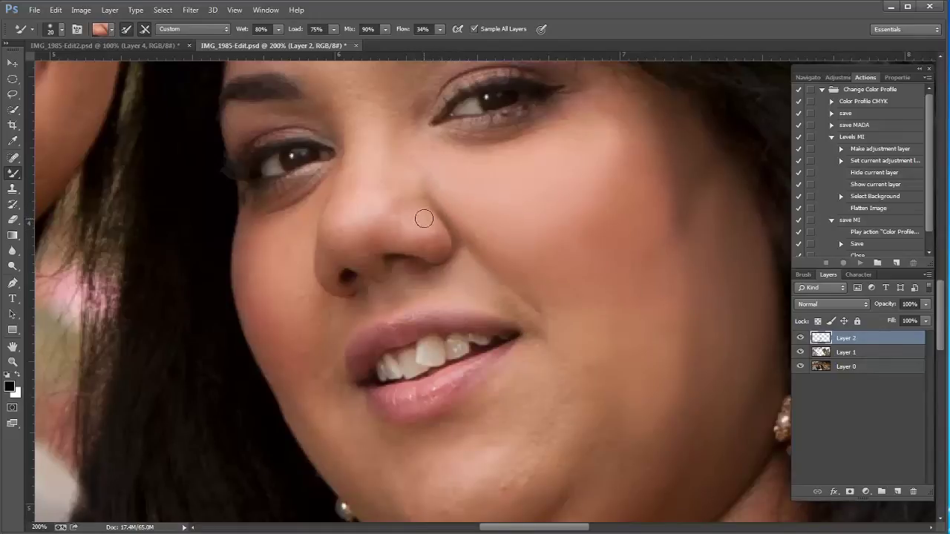
# Smooth the lower end of the smile crease near the woman's mouth corner with a small brush and sampled skin tones.
pyautogui.keyDown('alt'); pyautogui.click(537, 309); pyautogui.keyUp('alt')
pyautogui.press('[')
pyautogui.press('[')
pyautogui.press('[')
pyautogui.keyDown('alt'); pyautogui.click(555, 309); pyautogui.keyUp('alt')
pyautogui.press('[')
pyautogui.press('[')
# Blend the skin between the woman's smile crease and upper lip with a larger Mixer Brush.
pyautogui.press(']')
pyautogui.press(']')
pyautogui.moveTo(517, 303)
pyautogui.mouseDown()
pyautogui.moveTo(495, 292)
pyautogui.moveTo(509, 292)
pyautogui.mouseUp()
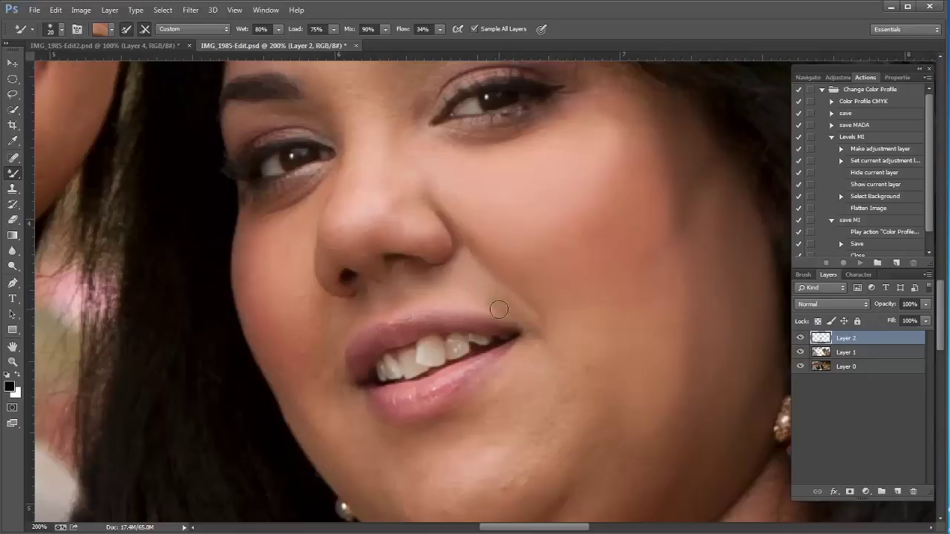
pyautogui.press(']')
pyautogui.moveTo(500, 290)
pyautogui.mouseDown()
pyautogui.moveTo(475, 280)
pyautogui.moveTo(482, 292)
pyautogui.mouseUp()
pyautogui.press('[')
pyautogui.moveTo(473, 287)
pyautogui.mouseDown()
pyautogui.moveTo(503, 303)
pyautogui.moveTo(485, 280)
pyautogui.moveTo(513, 303)
pyautogui.moveTo(471, 283)
pyautogui.moveTo(504, 294)
pyautogui.mouseUp()
# Show Layer 2 alone and examine the painted cheek for unpainted gaps at 100% and 200% magnification.
pyautogui.keyDown('alt'); pyautogui.click(801, 340); pyautogui.keyUp('alt')
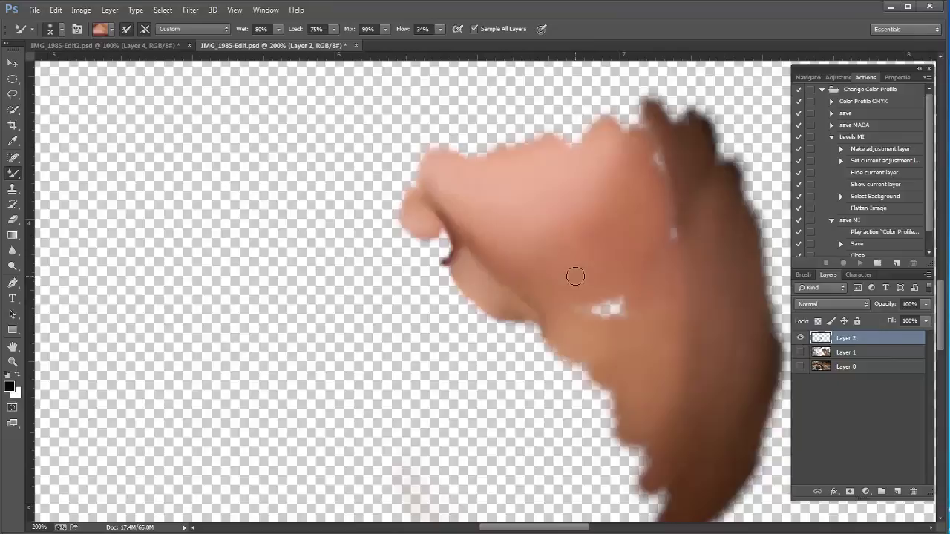
pyautogui.press('z')
pyautogui.keyDown('alt'); pyautogui.click(579, 332); pyautogui.keyUp('alt')
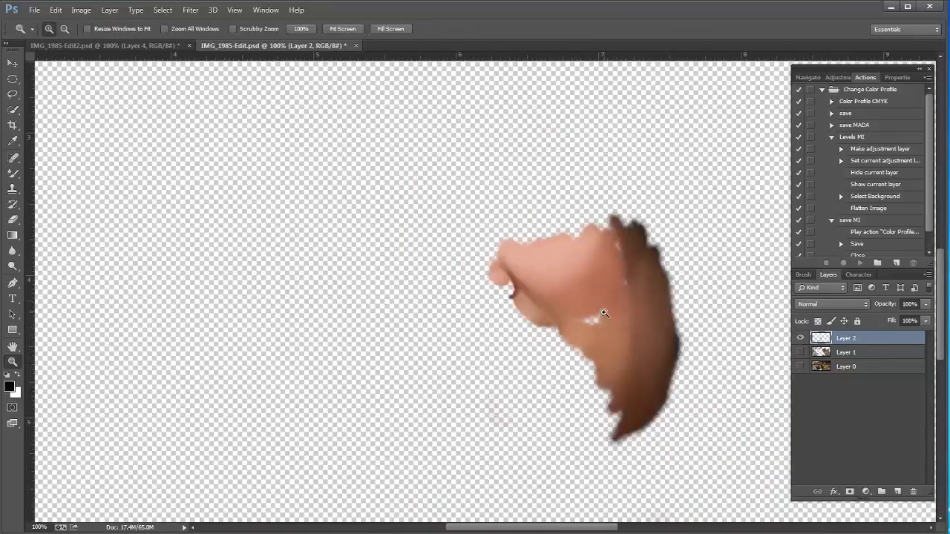
pyautogui.click(600, 312)
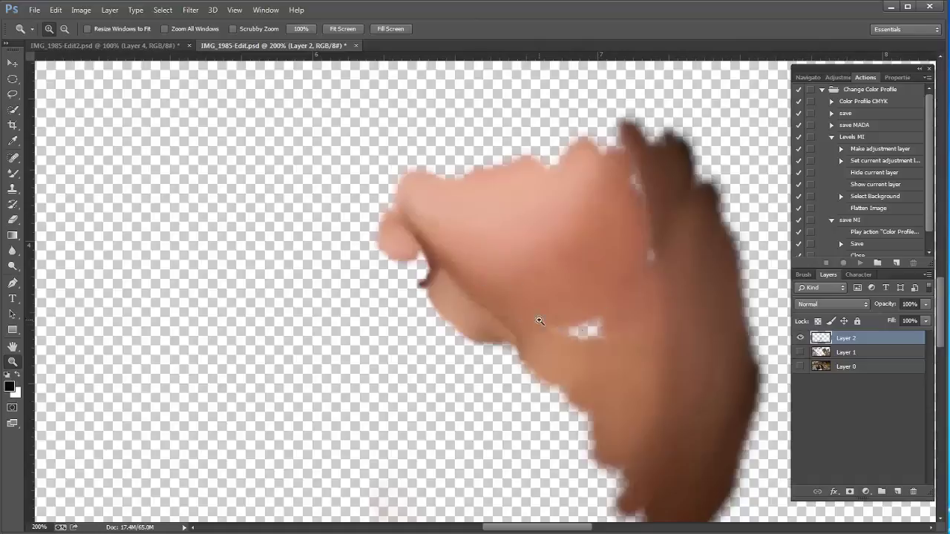
# Restore the visibility of all layers and compare the painted face with the original photo on Layer 0.
pyautogui.keyDown('alt'); pyautogui.click(801, 340); pyautogui.keyUp('alt')
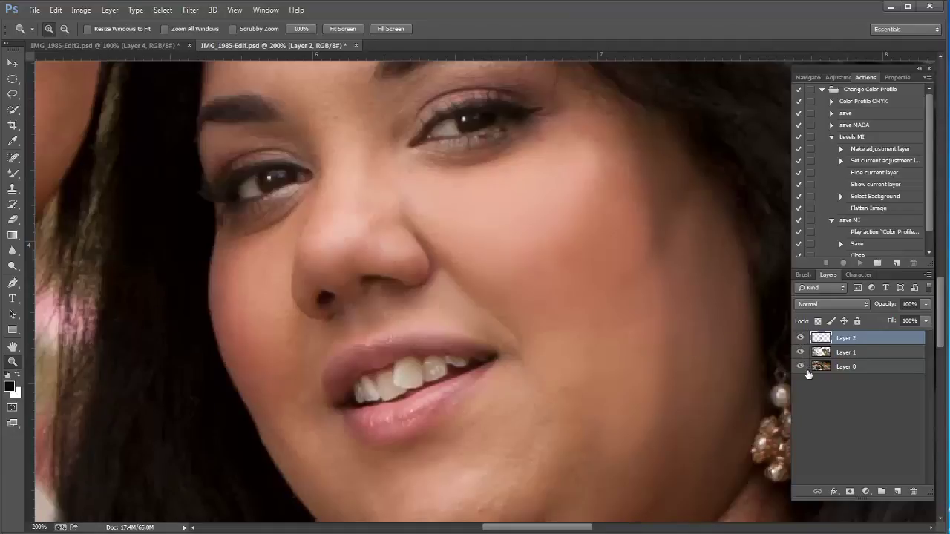
pyautogui.keyDown('alt'); pyautogui.click(801, 368); pyautogui.keyUp('alt')
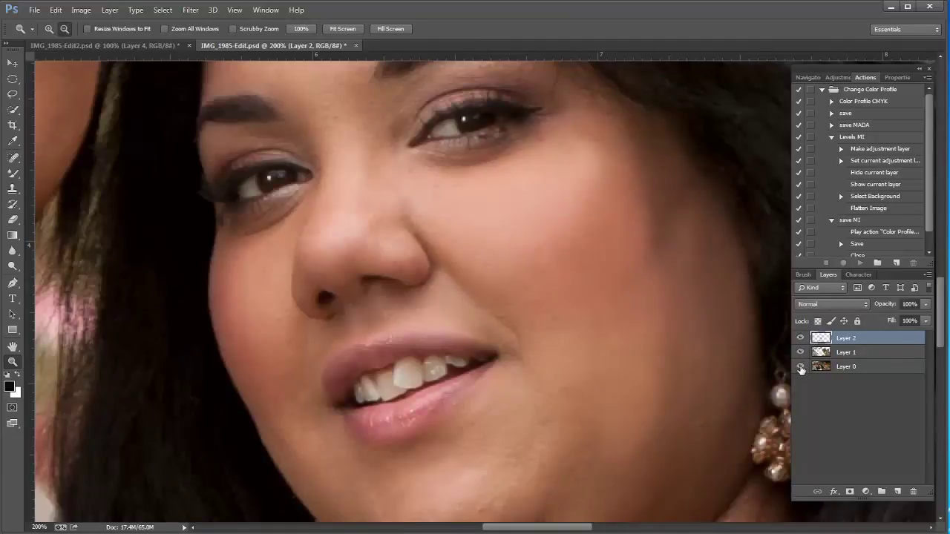
pyautogui.keyDown('alt'); pyautogui.click(801, 367); pyautogui.keyUp('alt')
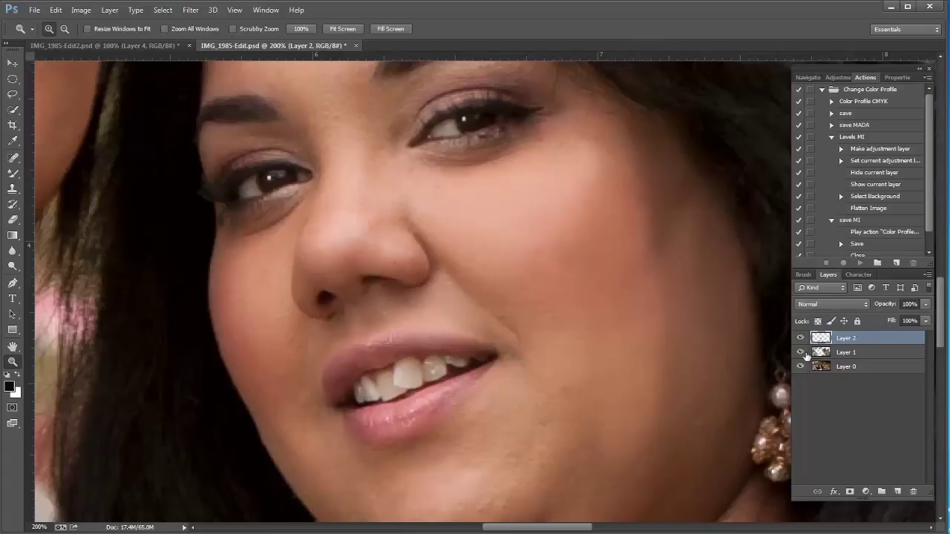
# Blend the woman's outer cheek below the temple with a sampled skin tone at Mixer Brush size 40.
pyautogui.keyDown('alt'); pyautogui.click(555, 382); pyautogui.keyUp('alt')
pyautogui.keyDown('alt'); pyautogui.click(555, 382); pyautogui.keyUp('alt')
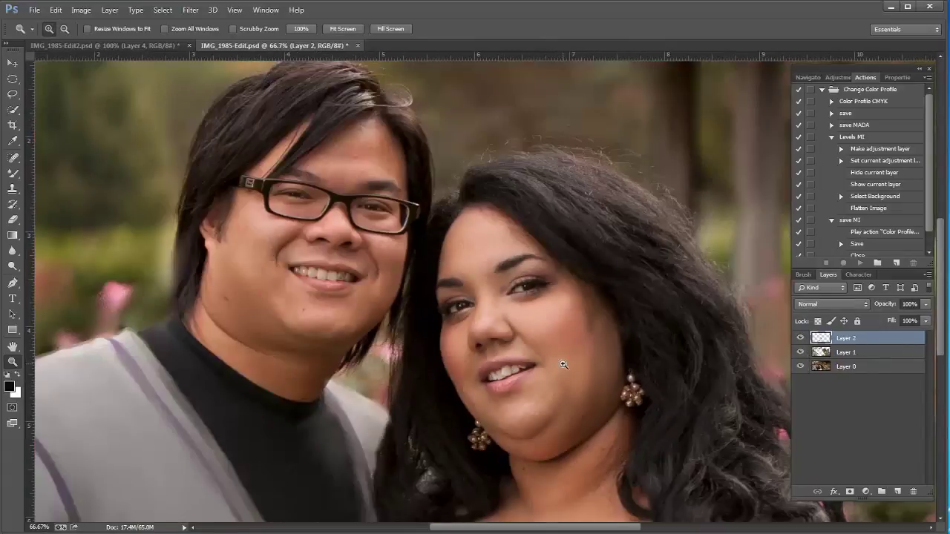
pyautogui.click(593, 324)
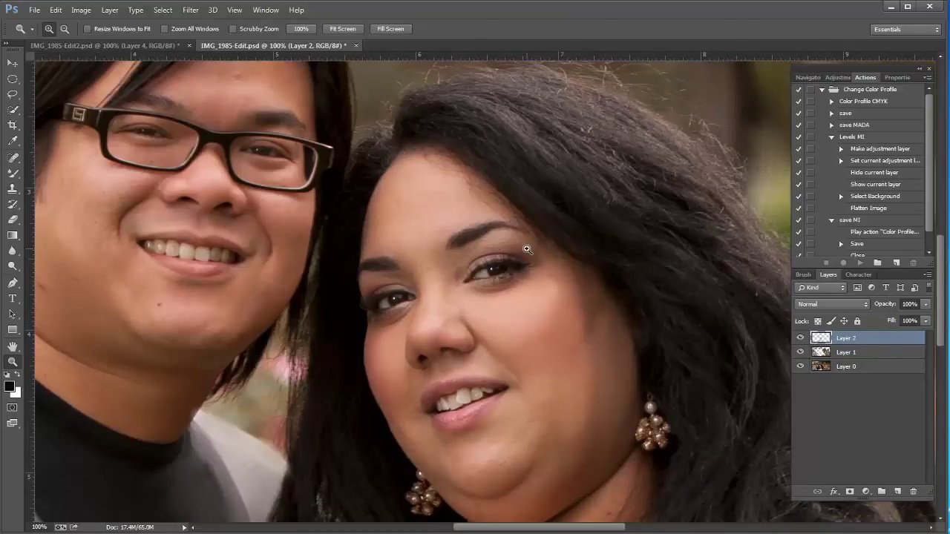
pyautogui.press('b')
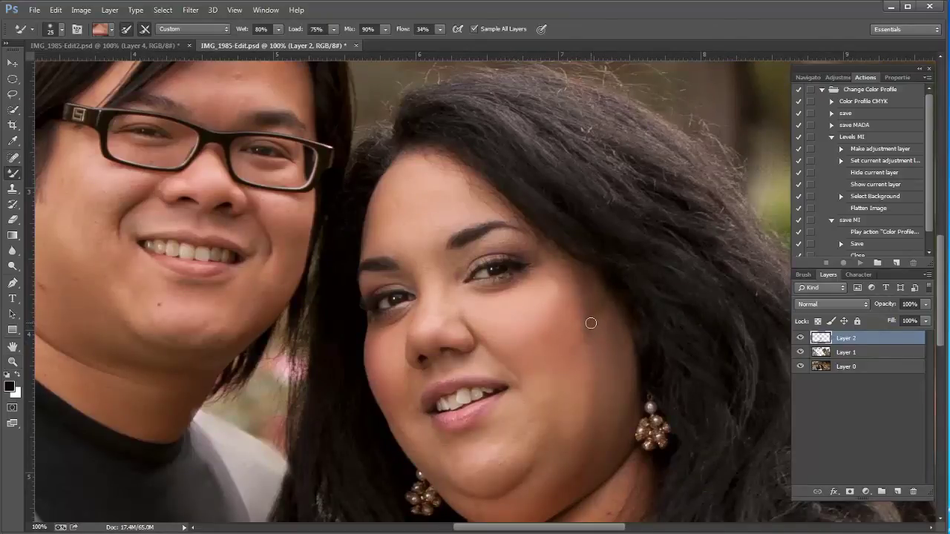
pyautogui.keyDown('alt'); pyautogui.click(582, 311); pyautogui.keyUp('alt')
pyautogui.press(']')
pyautogui.press(']')
pyautogui.moveTo(580, 316)
pyautogui.mouseDown()
pyautogui.moveTo(600, 298)
pyautogui.moveTo(605, 337)
pyautogui.moveTo(595, 311)
pyautogui.moveTo(588, 329)
pyautogui.moveTo(588, 312)
pyautogui.moveTo(577, 314)
pyautogui.moveTo(563, 286)
pyautogui.moveTo(578, 290)
pyautogui.moveTo(550, 264)
pyautogui.moveTo(572, 290)
pyautogui.moveTo(578, 328)
pyautogui.moveTo(573, 291)
pyautogui.moveTo(564, 324)
pyautogui.moveTo(580, 290)
pyautogui.moveTo(561, 344)
pyautogui.moveTo(579, 310)
pyautogui.moveTo(564, 326)
pyautogui.moveTo(570, 295)
pyautogui.moveTo(578, 346)
pyautogui.moveTo(574, 327)
pyautogui.moveTo(591, 285)
pyautogui.moveTo(579, 345)
pyautogui.moveTo(590, 292)
pyautogui.moveTo(575, 310)
pyautogui.moveTo(580, 292)
pyautogui.moveTo(601, 339)
pyautogui.moveTo(588, 335)
pyautogui.moveTo(600, 292)
pyautogui.moveTo(614, 345)
pyautogui.moveTo(602, 278)
pyautogui.moveTo(604, 398)
pyautogui.moveTo(613, 327)
pyautogui.moveTo(582, 379)
pyautogui.moveTo(584, 363)
pyautogui.moveTo(590, 357)
pyautogui.moveTo(579, 415)
pyautogui.moveTo(592, 354)
pyautogui.moveTo(594, 382)
pyautogui.moveTo(590, 358)
pyautogui.moveTo(578, 428)
pyautogui.moveTo(588, 413)
pyautogui.moveTo(587, 369)
pyautogui.mouseUp()
pyautogui.press('[')
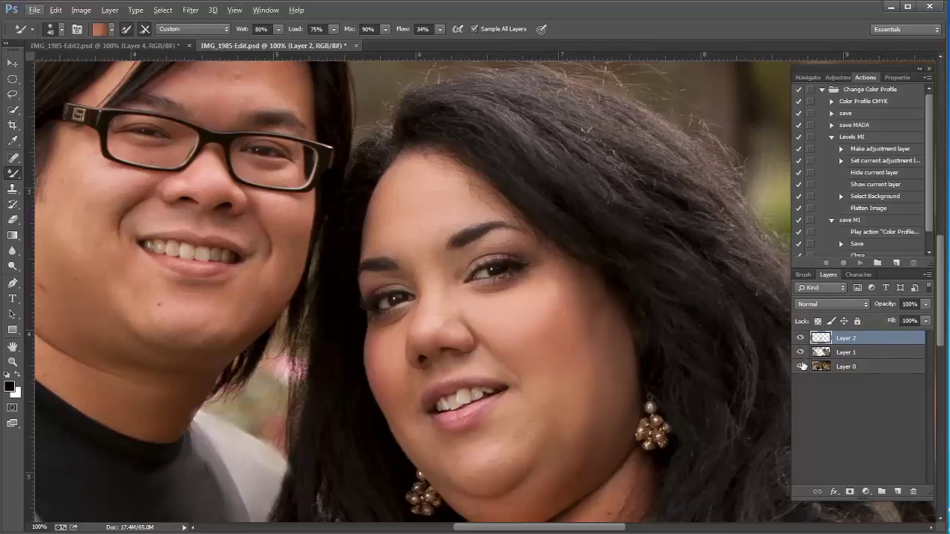
# Compare the original Layer 0 photo with the painted version, and check the couple at 50% and 66.7% magnification.
pyautogui.keyDown('alt'); pyautogui.click(801, 367); pyautogui.keyUp('alt')
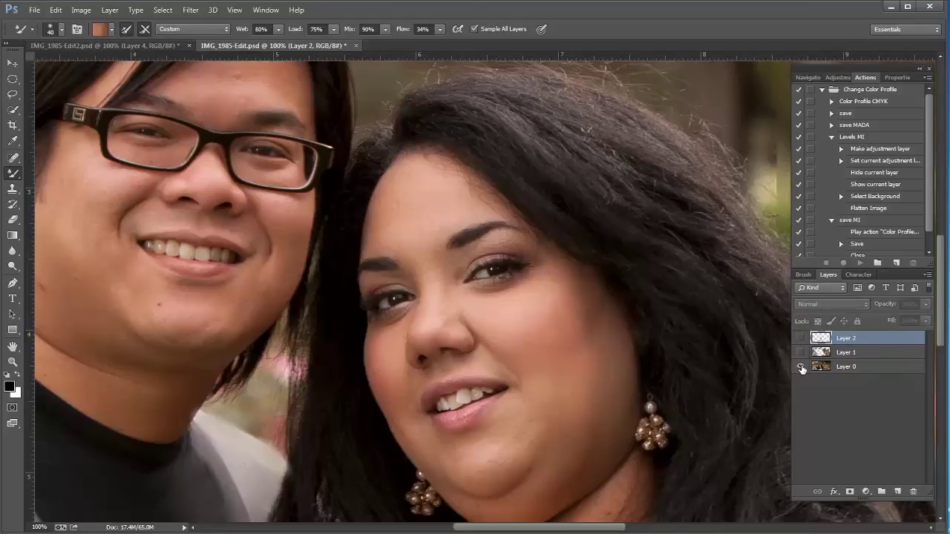
pyautogui.keyDown('alt'); pyautogui.click(801, 367); pyautogui.keyUp('alt')
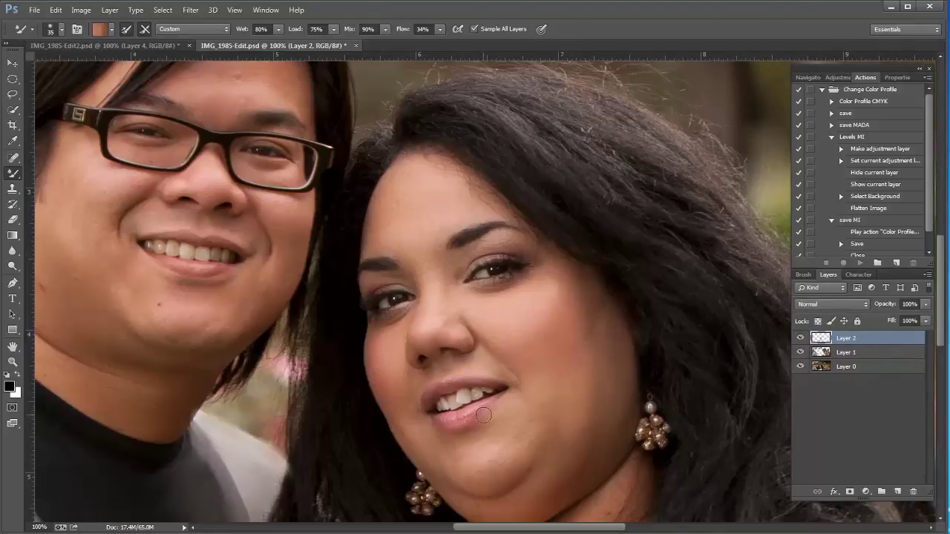
pyautogui.press('z')
pyautogui.keyDown('alt'); pyautogui.click(435, 334); pyautogui.keyUp('alt')
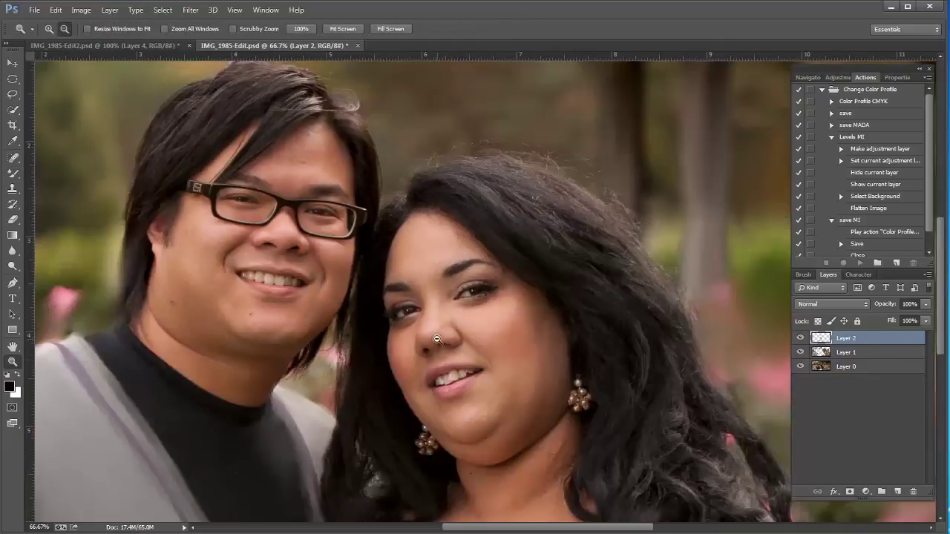
pyautogui.keyDown('alt'); pyautogui.click(433, 380); pyautogui.keyUp('alt')
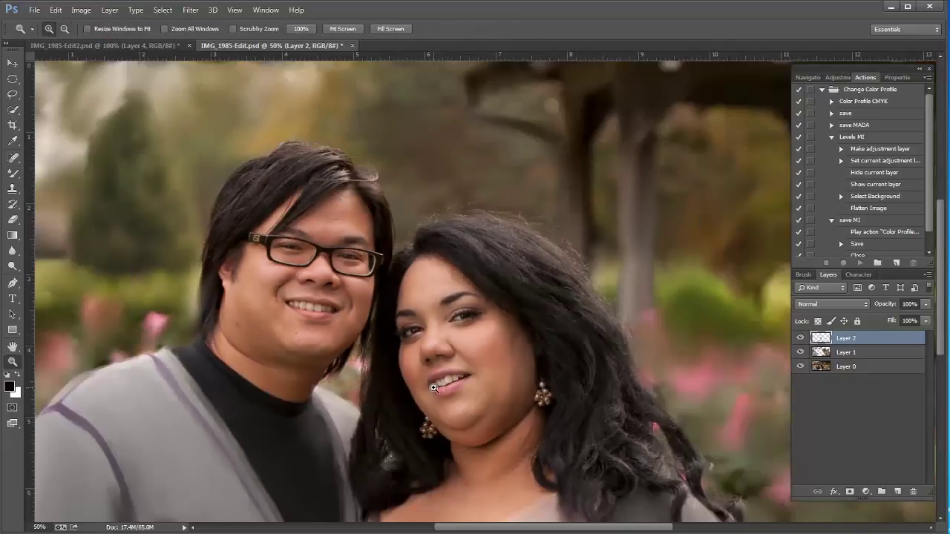
pyautogui.click(405, 336)
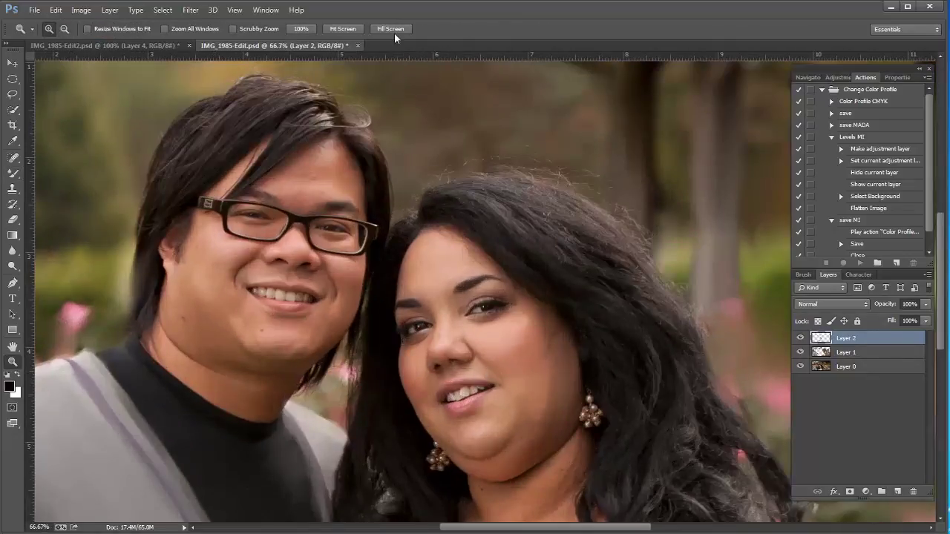
# Switch to the finished painting IMG_1985-Edit2.psd and view the whole picture at 33.3% magnification.
pyautogui.click(127, 46)
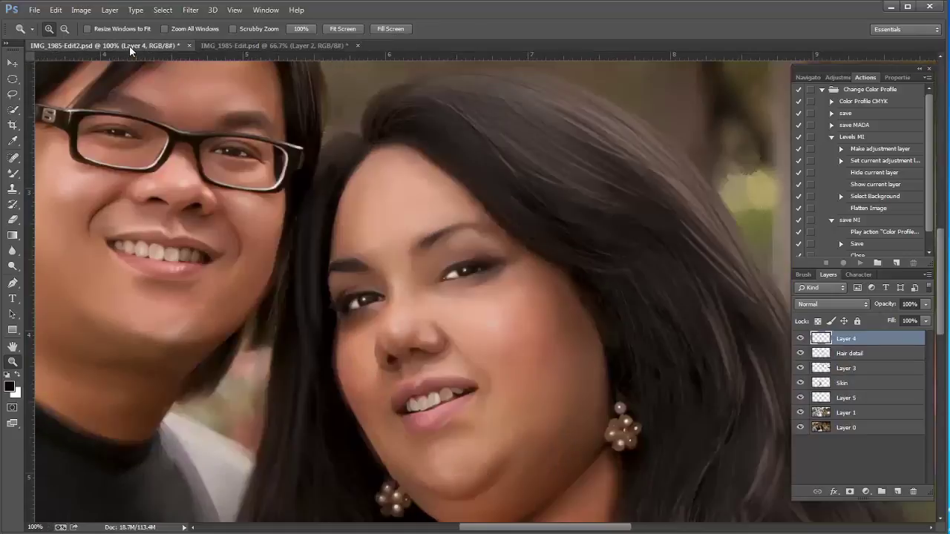
pyautogui.keyDown('alt'); pyautogui.click(401, 355); pyautogui.keyUp('alt')
pyautogui.keyDown('alt'); pyautogui.click(347, 380); pyautogui.keyUp('alt')
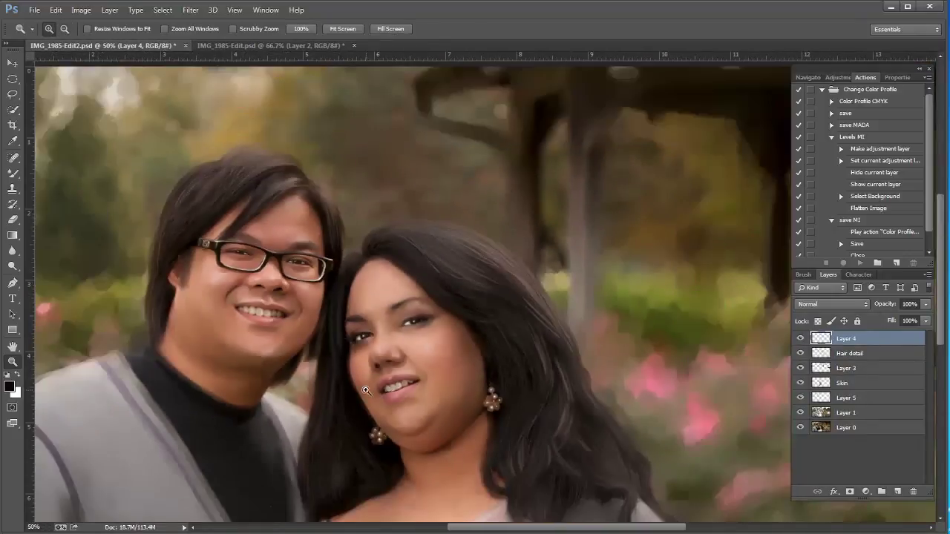
pyautogui.moveTo(321, 369); pyautogui.dragTo(394, 336)
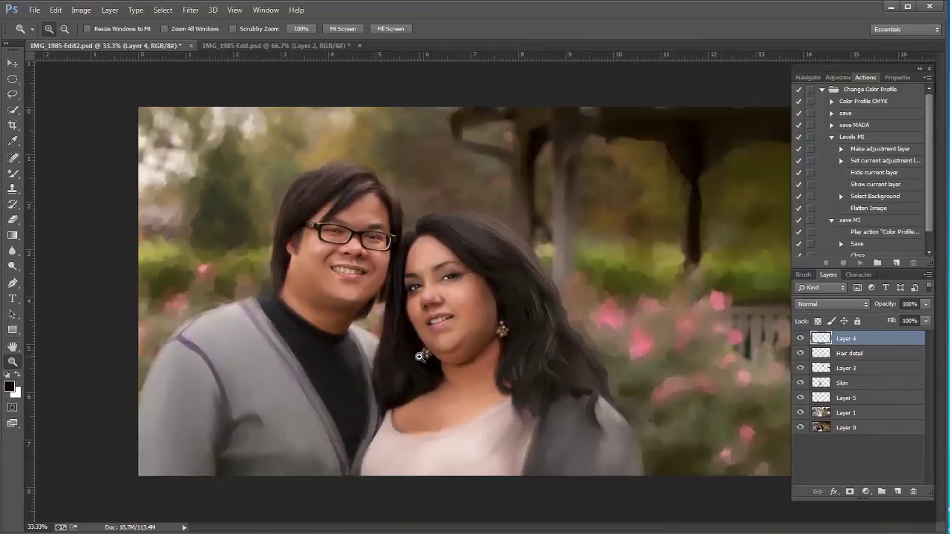
pyautogui.keyDown('alt'); pyautogui.click(421, 360); pyautogui.keyUp('alt')
# Show Layer 1 alone, add Layer 5, and toggle the Skin layer to examine its painted strokes.
pyautogui.keyDown('alt'); pyautogui.click(800, 412); pyautogui.keyUp('alt')
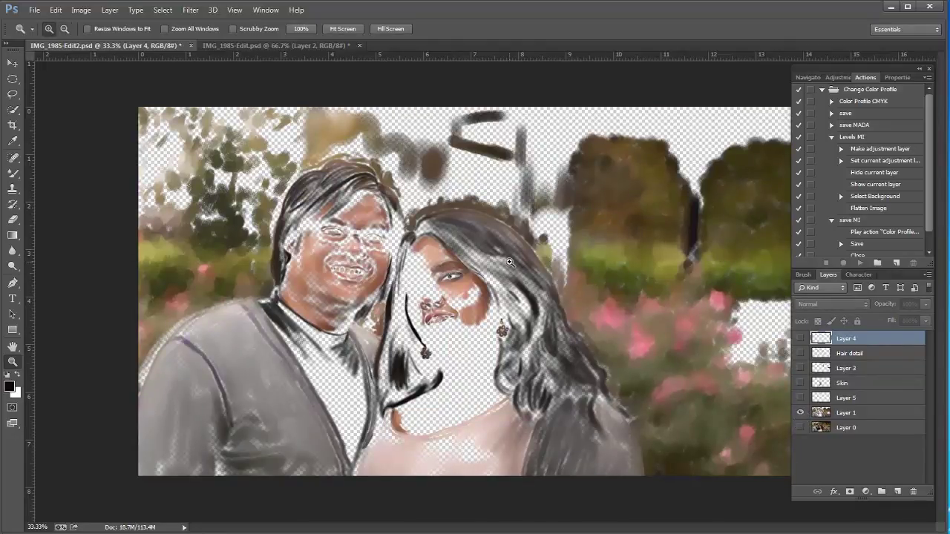
pyautogui.click(801, 399)
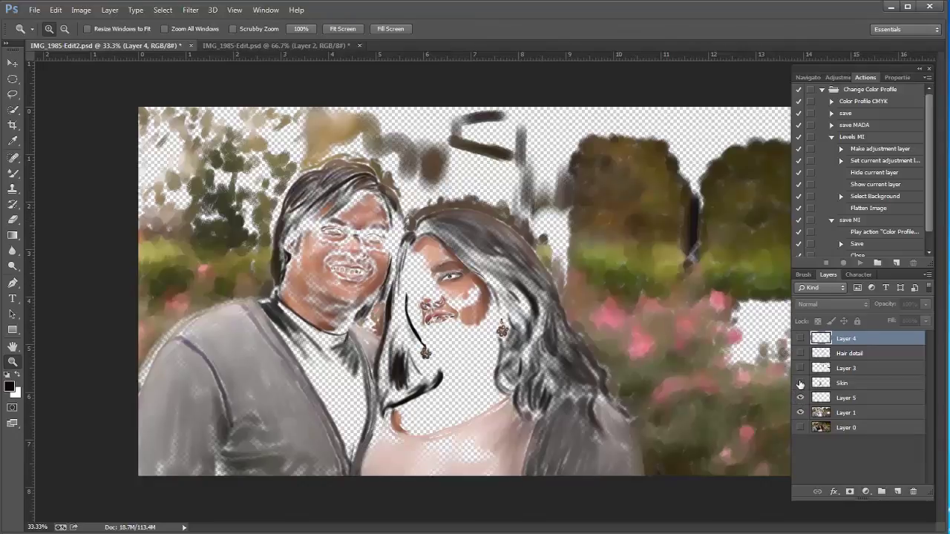
pyautogui.click(801, 384)
pyautogui.click(800, 384)
pyautogui.click(800, 384)
# Review the painted detail by showing Layer 3, Hair detail and Layer 4 in turn, and restore Layer 0.
pyautogui.click(801, 369)
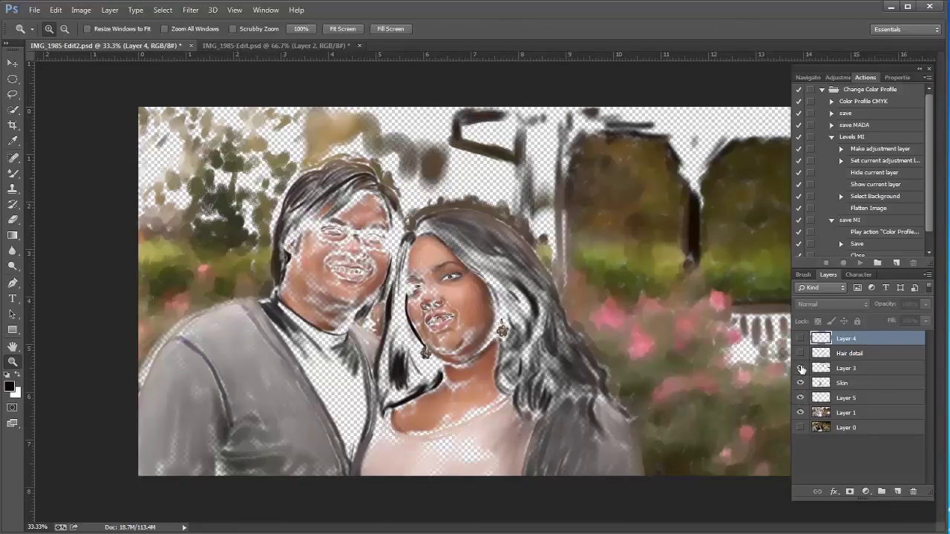
pyautogui.click(800, 369)
pyautogui.click(801, 369)
pyautogui.click(800, 354)
pyautogui.click(800, 339)
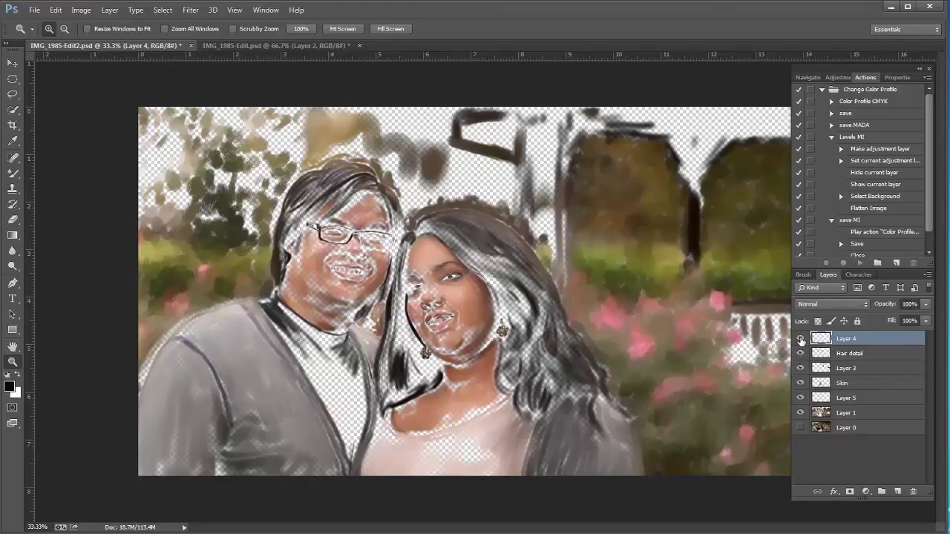
pyautogui.click(800, 339)
pyautogui.click(800, 339)
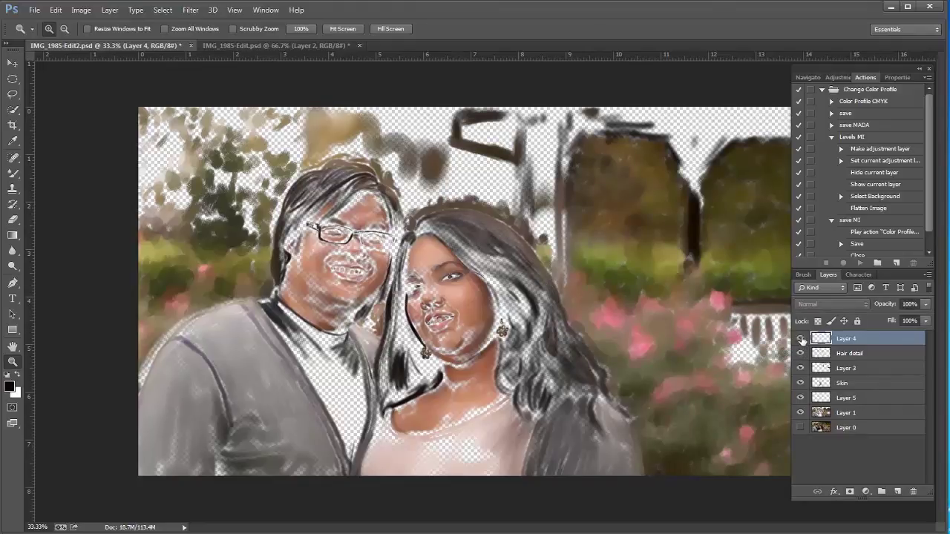
pyautogui.click(801, 428)
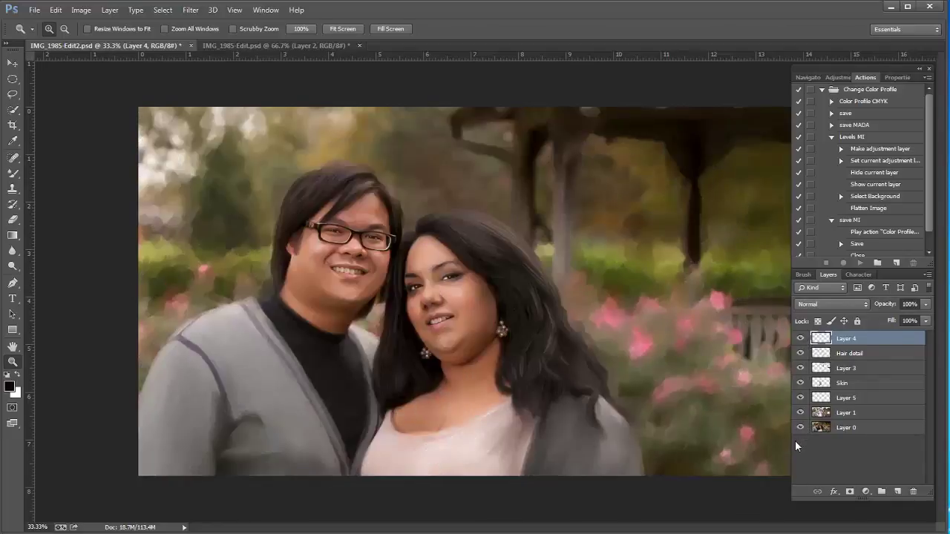
# Examine the couple's painted faces and the woman's hair in the finished version at several magnifications.
pyautogui.click(452, 296)
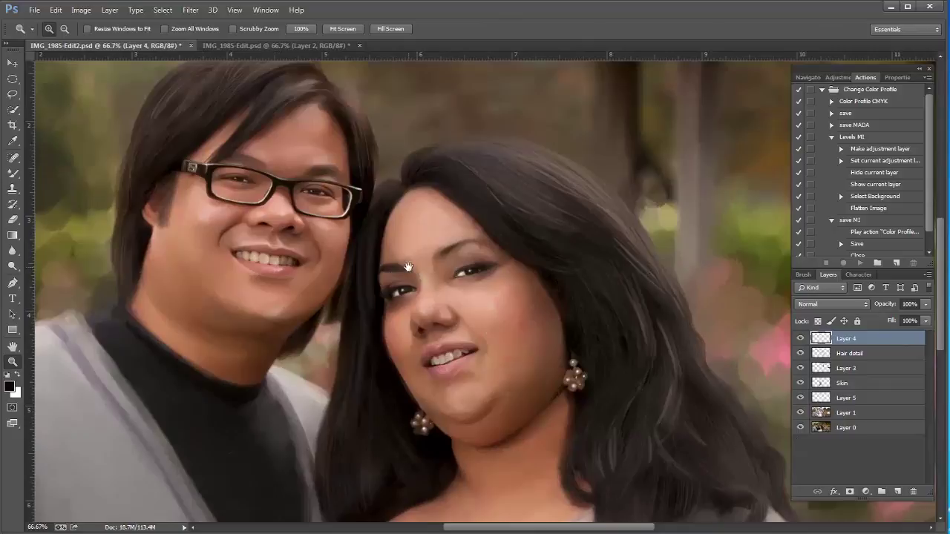
pyautogui.click(467, 285)
pyautogui.moveTo(398, 264); pyautogui.dragTo(462, 268)
pyautogui.moveTo(440, 264); pyautogui.dragTo(468, 284)
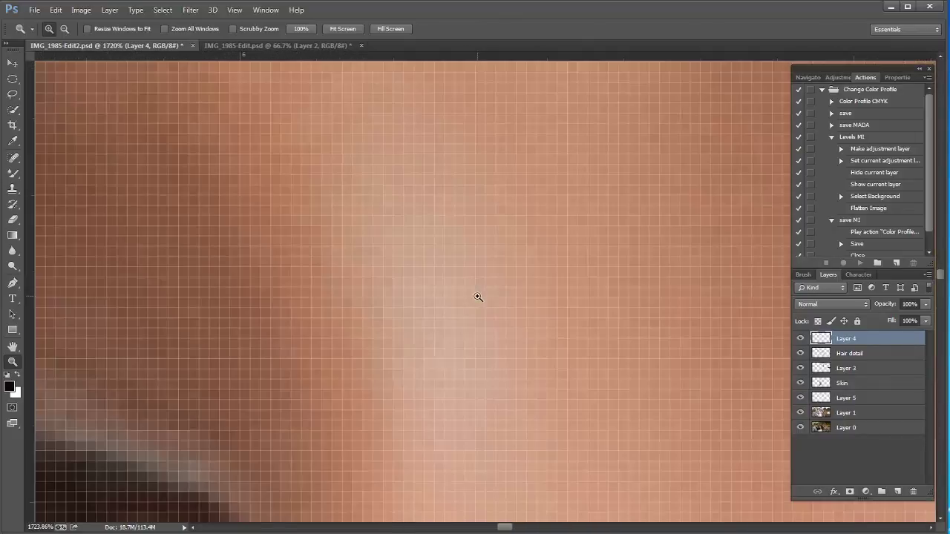
pyautogui.moveTo(444, 324); pyautogui.dragTo(463, 379)
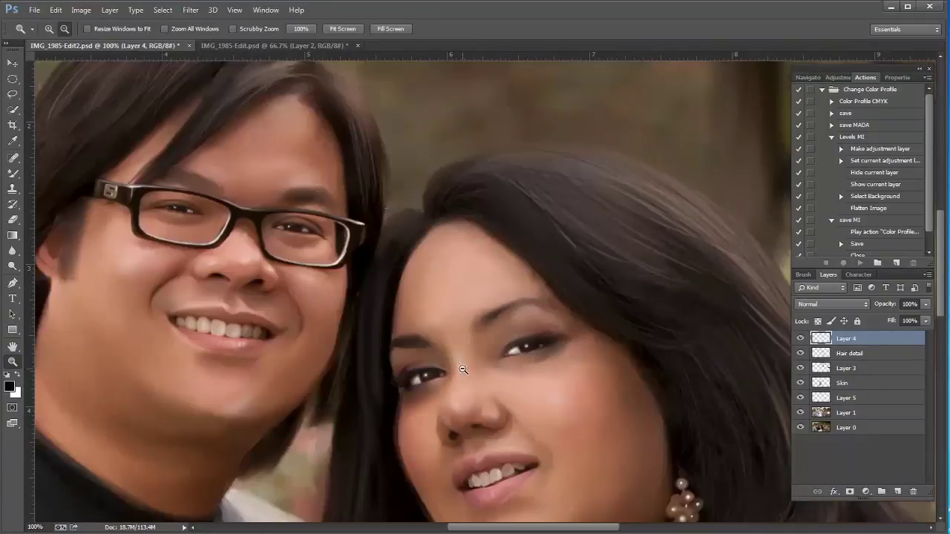
pyautogui.moveTo(448, 345); pyautogui.dragTo(478, 269)
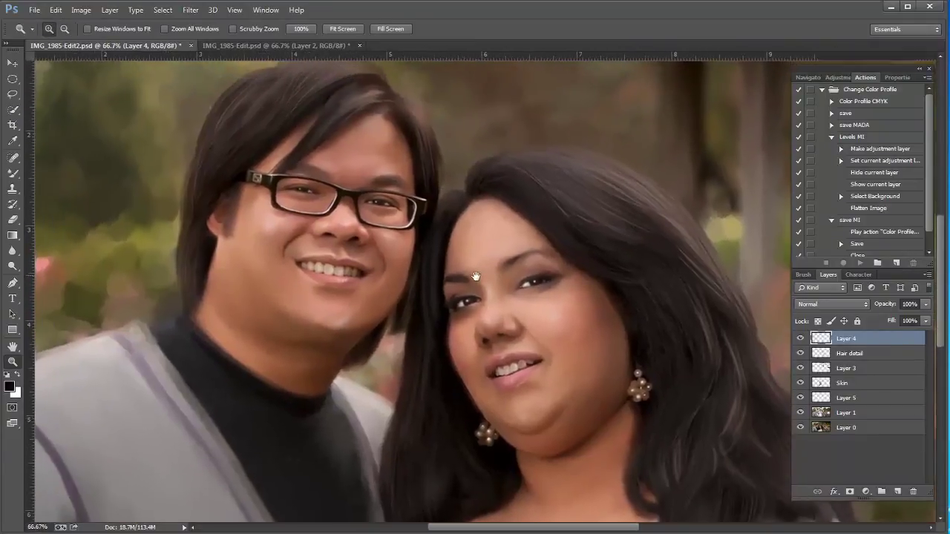